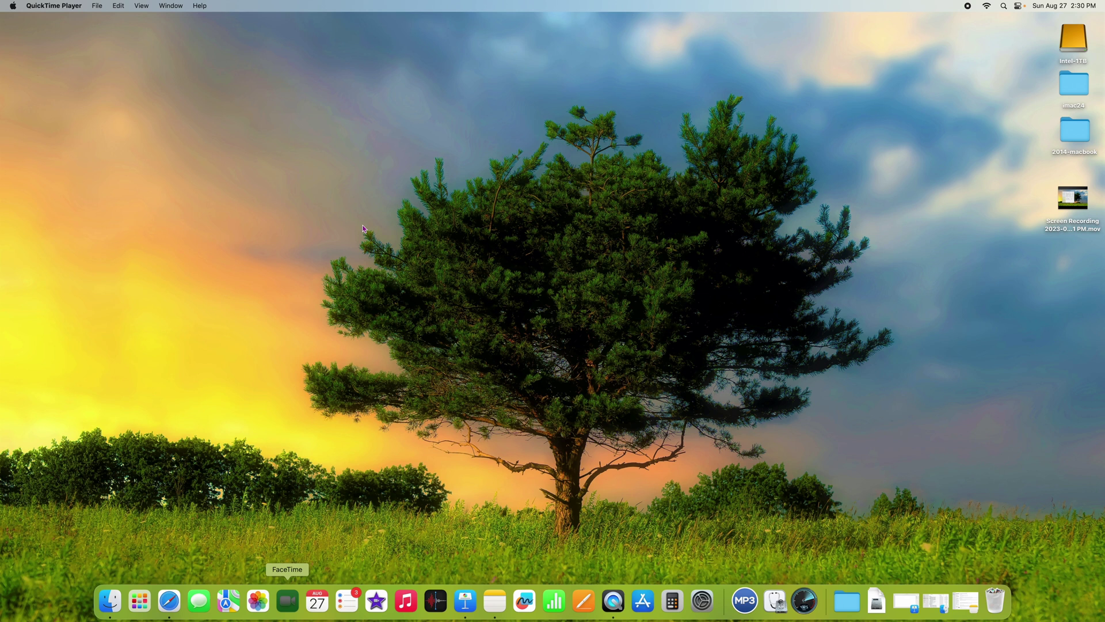
Launch Numbers from the Dock with arrow-key focus, then cancel its document picker
key(Right)
key(Right)
key(Right)
key(Right)
key(Right)
key(Right)
key(Right)
key(Right)
key(Right)
key(Right)
key(Right)
key(Right)
key(Right)
key(Right)
key(Right)
key(Right)
key(Right)
key(Right)
key(Right)
key(Right)
key(Right)
key(Right)
key(Right)
key(Right)
key(Right)
key(Right)
key(Right)
key(Right)
key(Right)
key(Right)
key(Right)
key(Right)
key(Right)
key(Right)
key(Right)
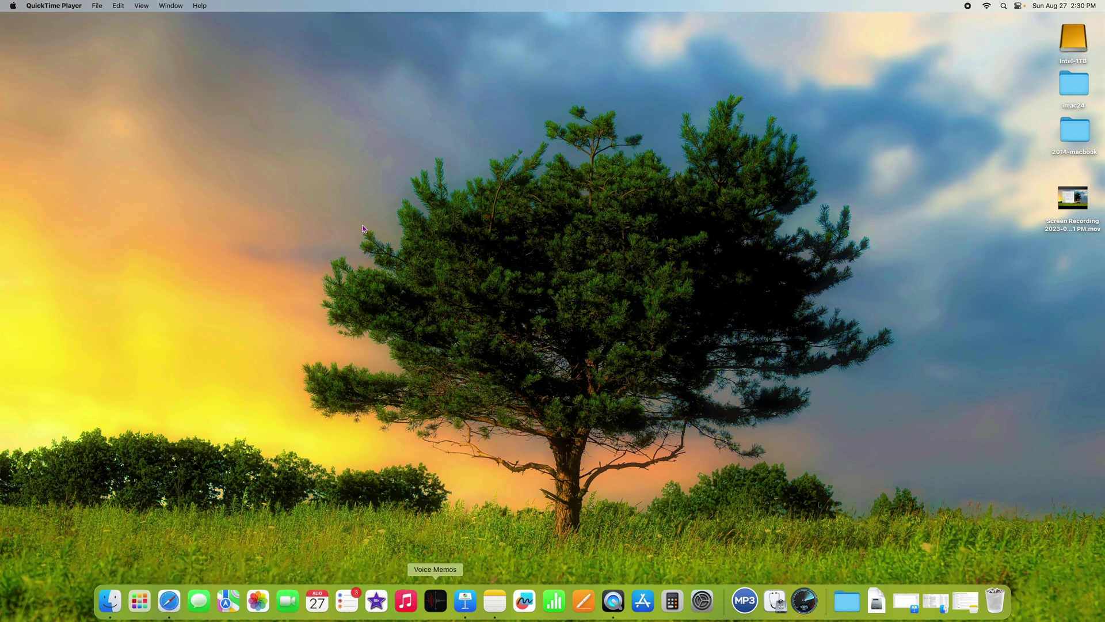
key(Right)
key(Right)
key(Right)
key(Right)
key(Right)
key(Right)
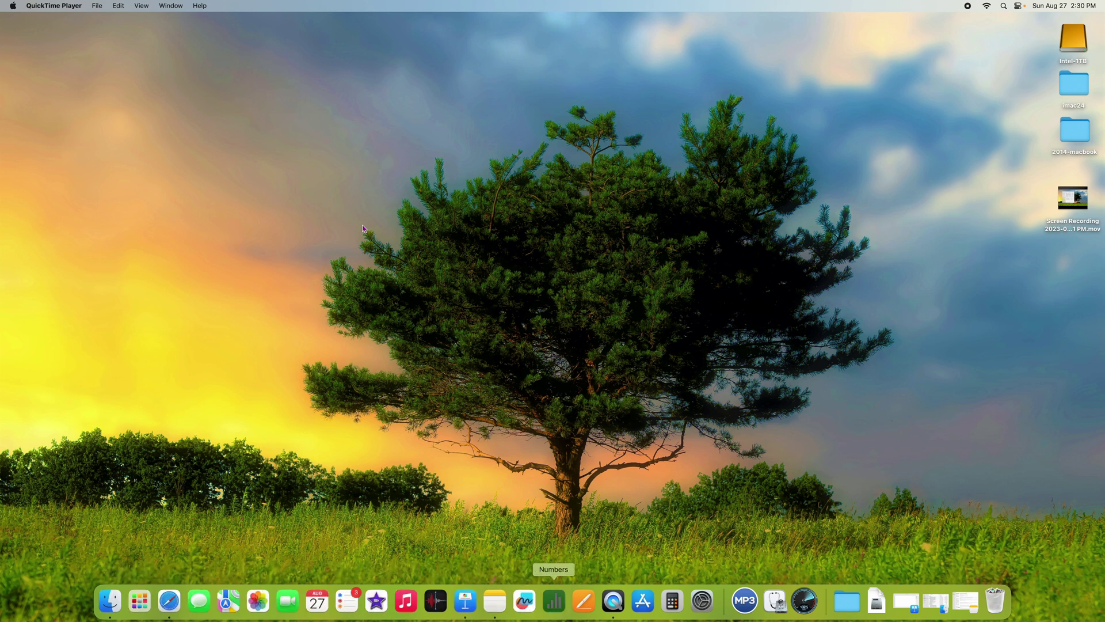
key(Left)
key(Left)
key(Left)
key(Left)
key(Right)
key(Right)
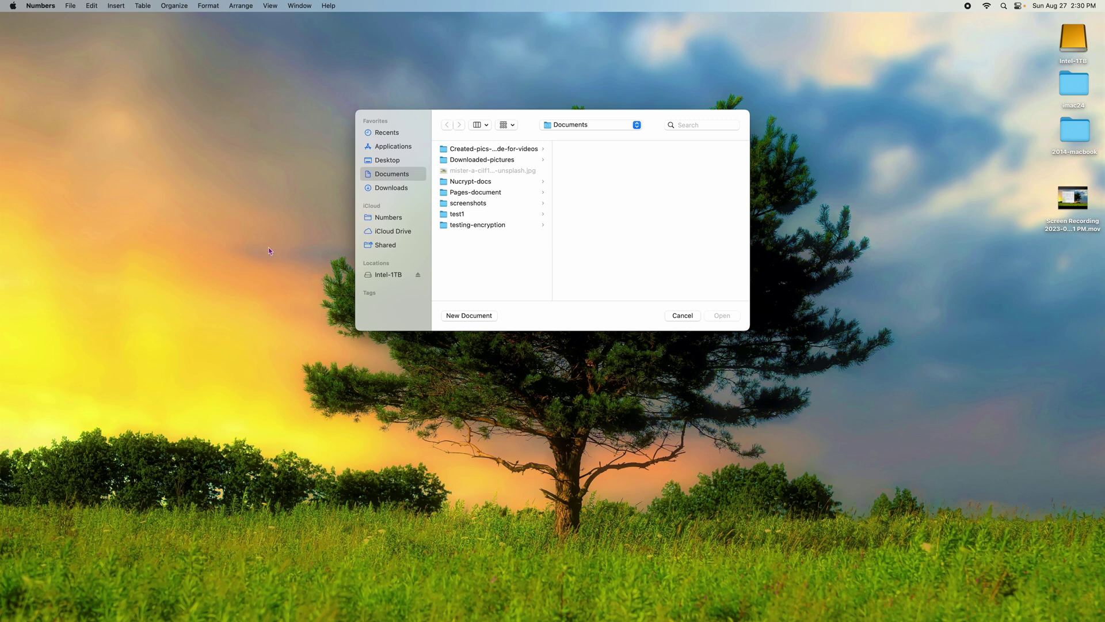
click(676, 316)
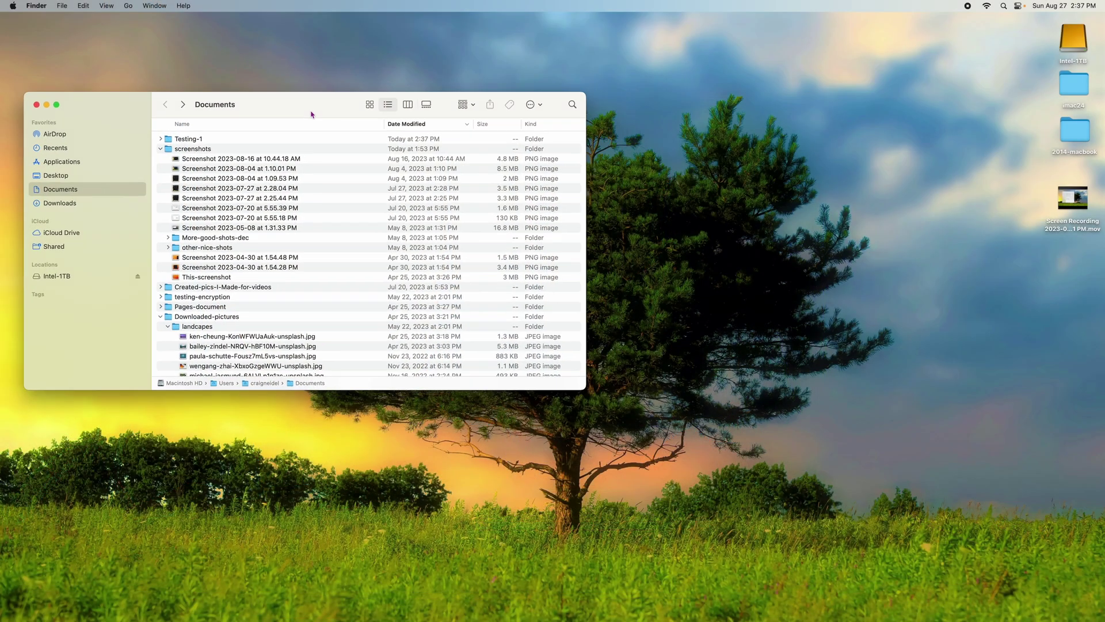
Open the empty Testing-1 folder in the Finder window
drag(311, 111, 342, 135)
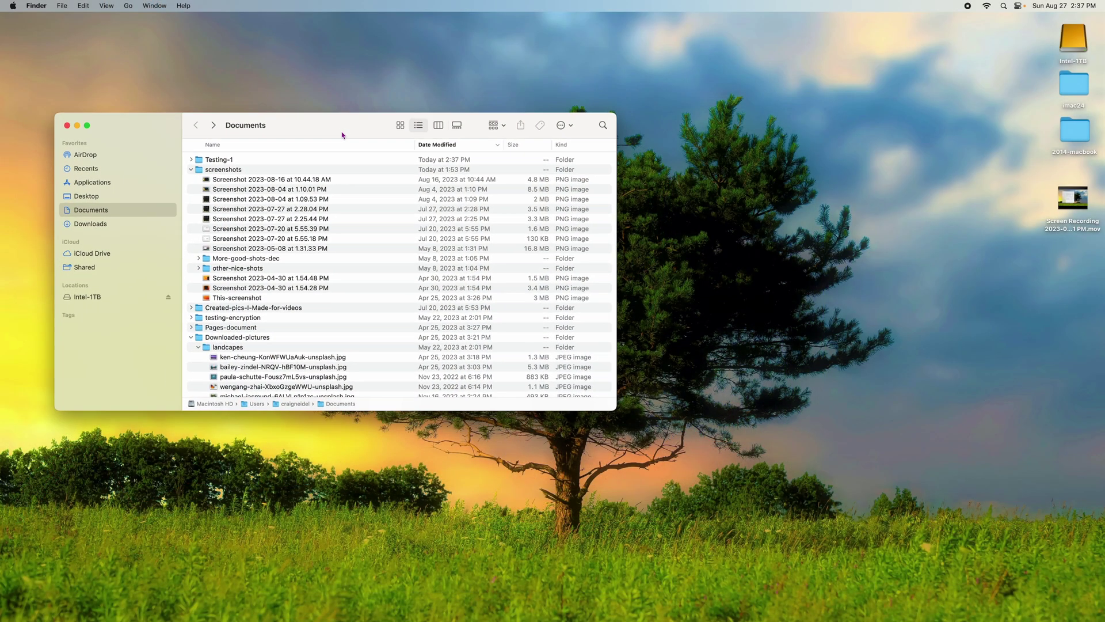
double_click(219, 161)
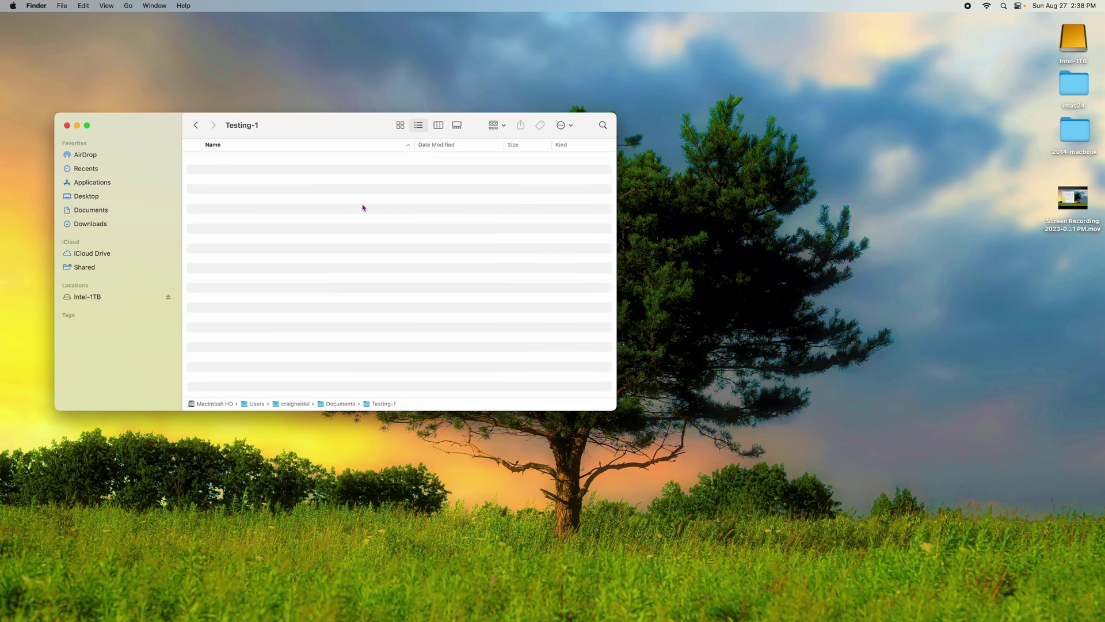
drag(292, 130, 276, 126)
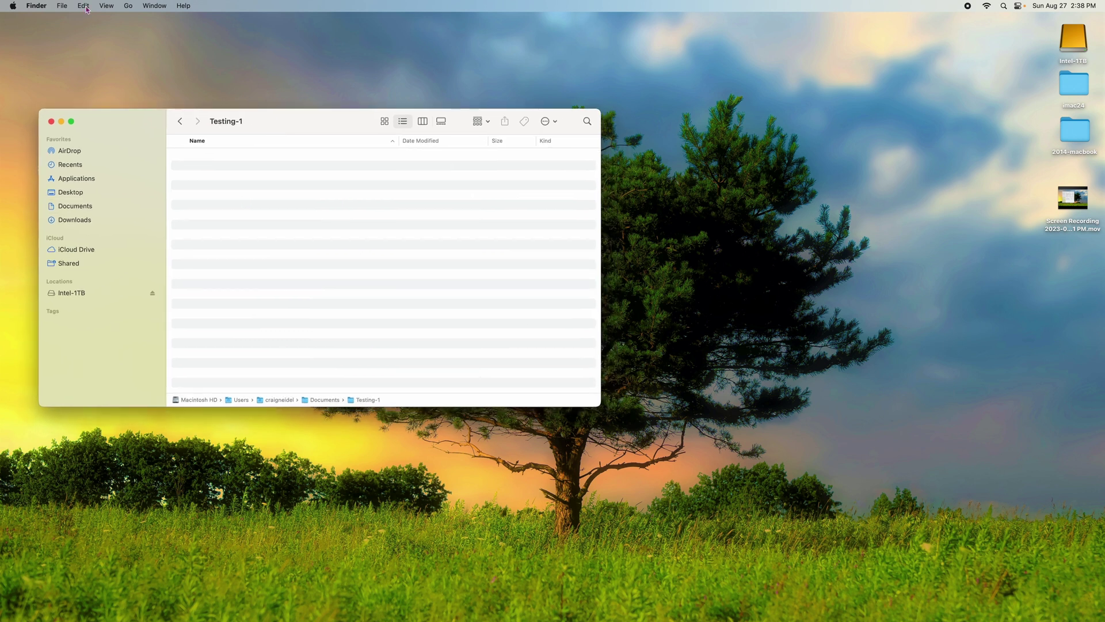
Add a second Documents Finder window and place it beside Testing-1
click(64, 7)
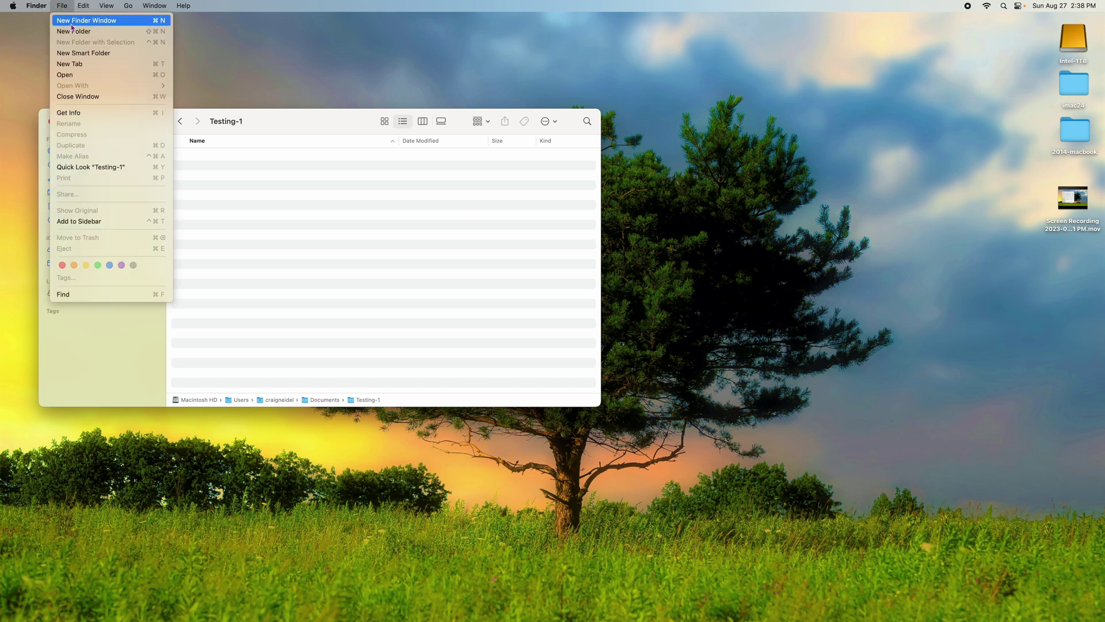
click(71, 23)
drag(296, 133, 835, 132)
drag(298, 128, 278, 128)
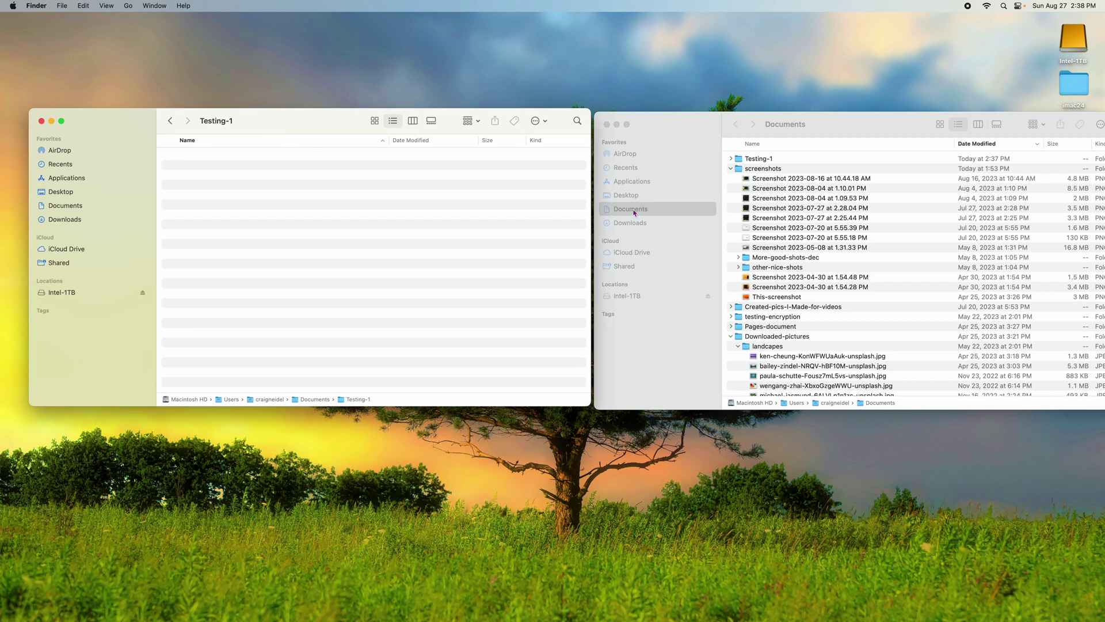
Show Applications in the right window and make Photos and Photo Booth aliases in Testing-1
click(642, 186)
click(641, 185)
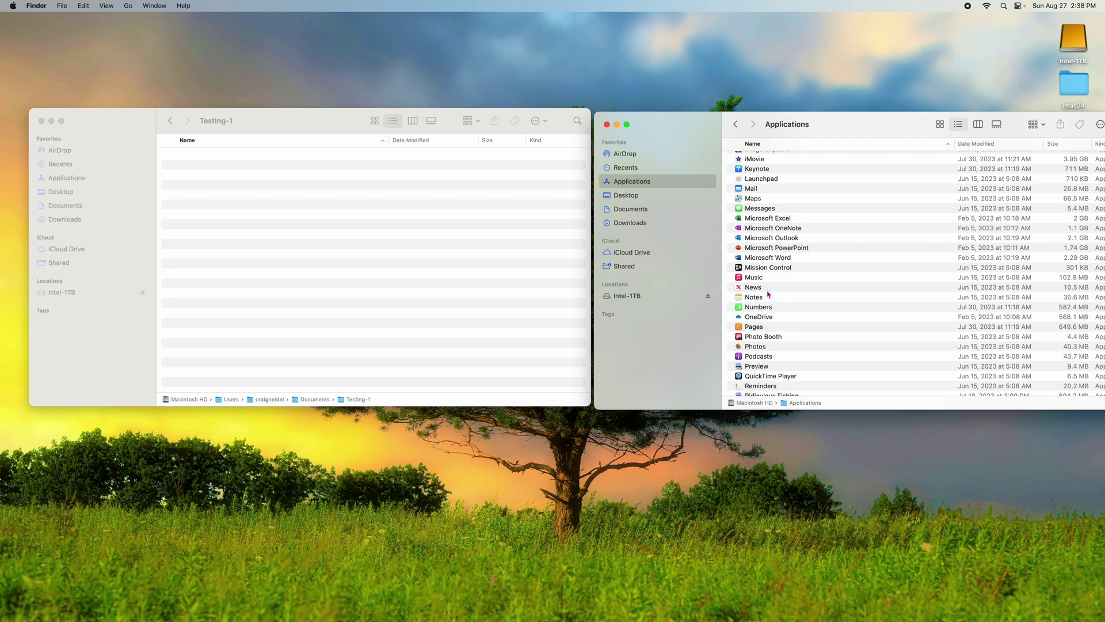
click(761, 346)
drag(757, 351, 379, 298)
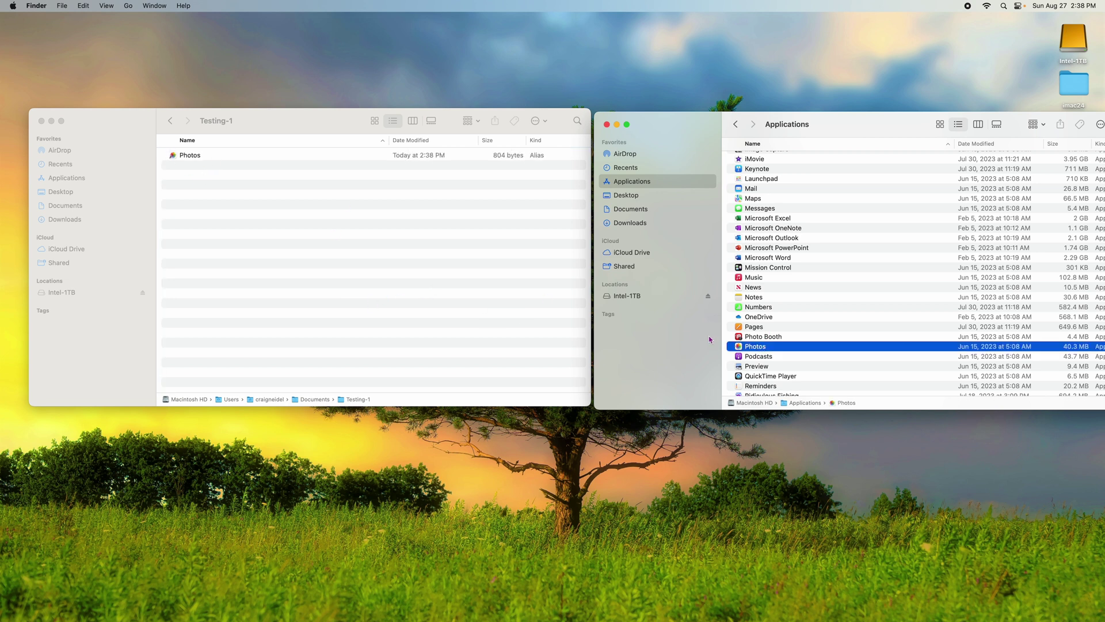
drag(754, 336, 376, 268)
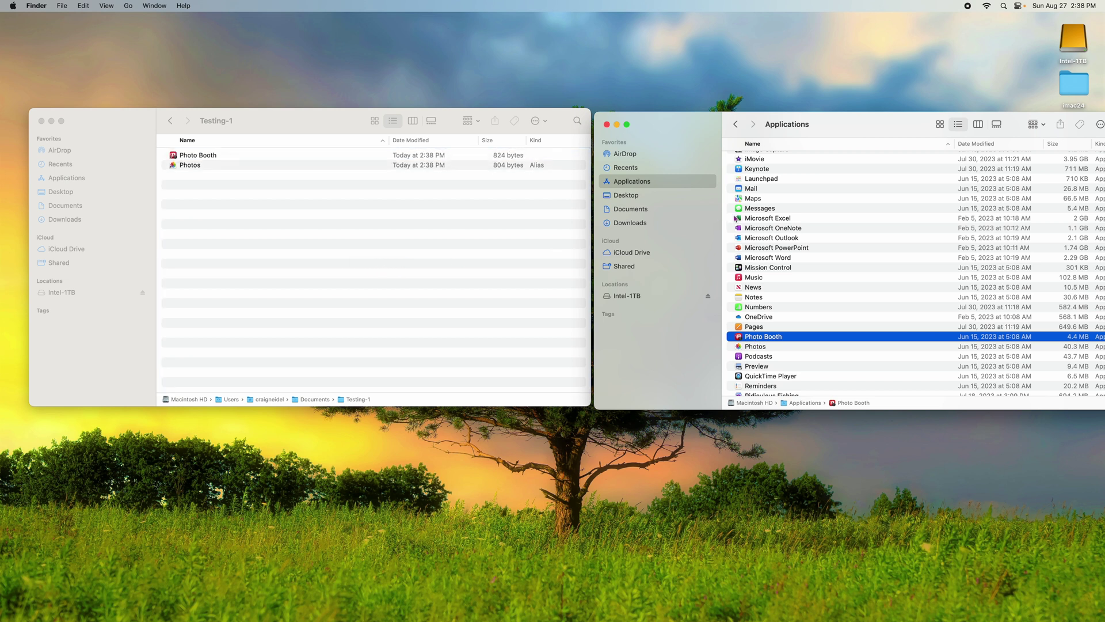
Add an iMovie alias to Testing-1, close Applications, and go back to Documents
scroll(806, 316, up, 2)
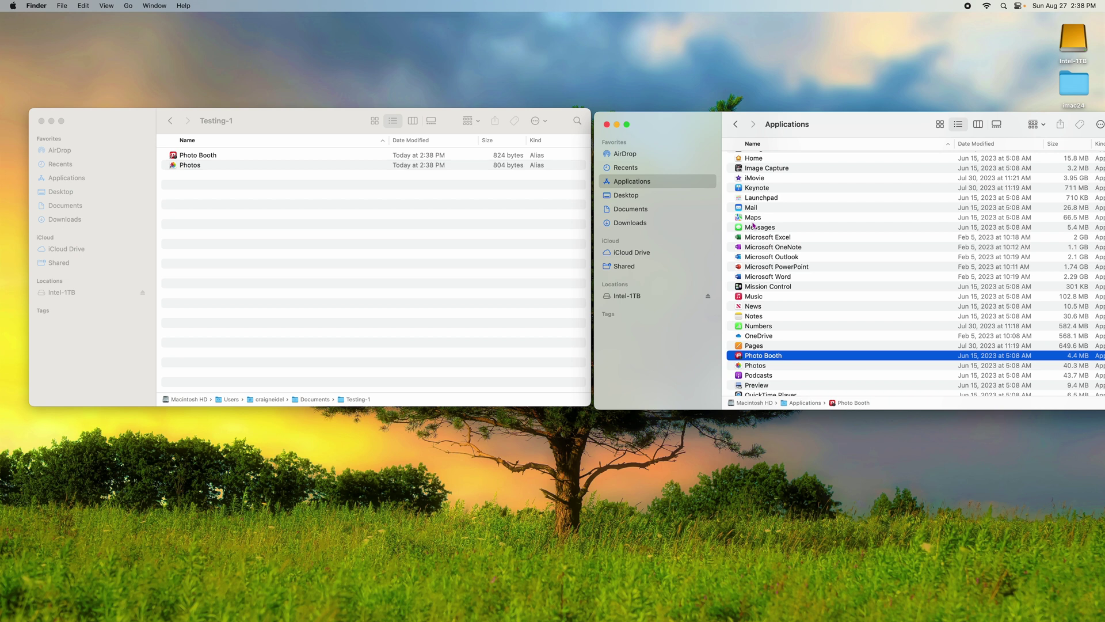
drag(758, 181, 322, 249)
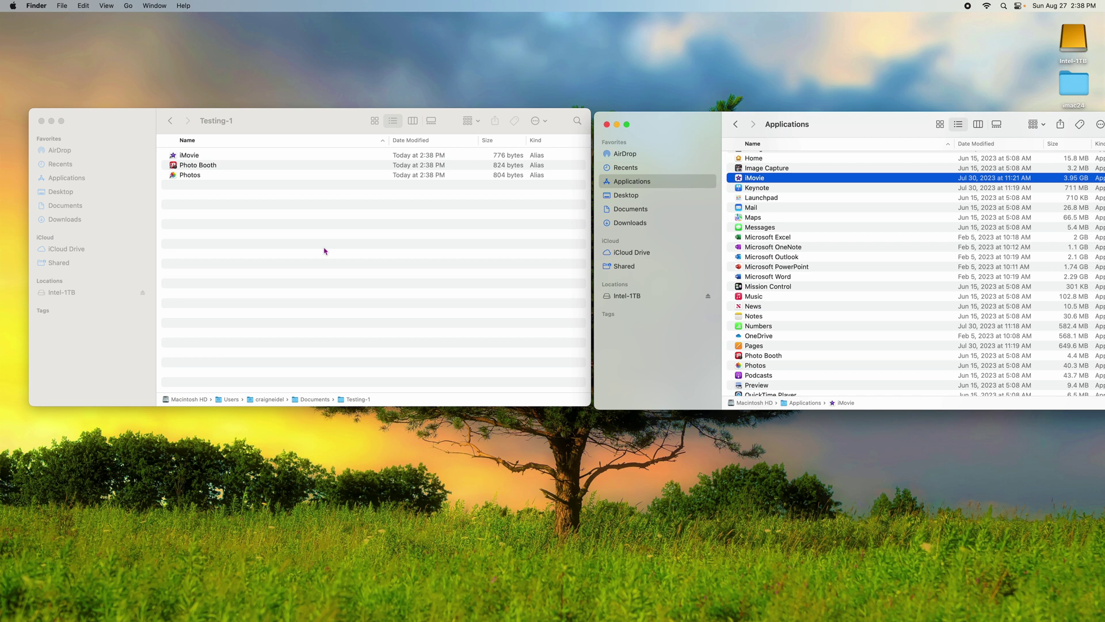
click(607, 125)
click(169, 121)
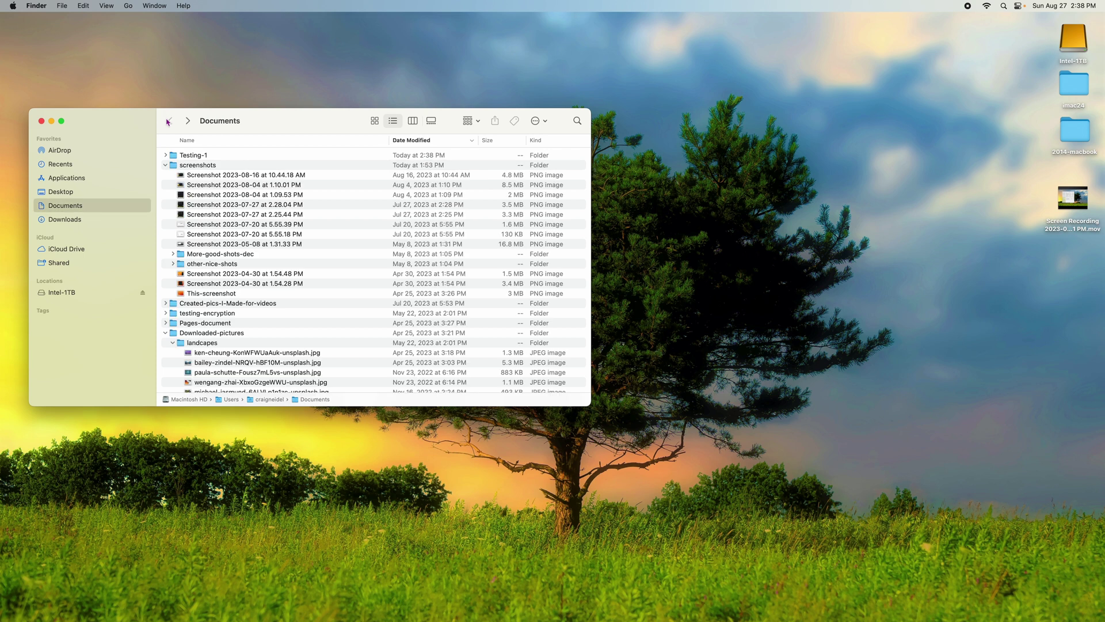
Check Testing-1's three aliases, drag the folder into the Dock, and fan open the stack
click(166, 156)
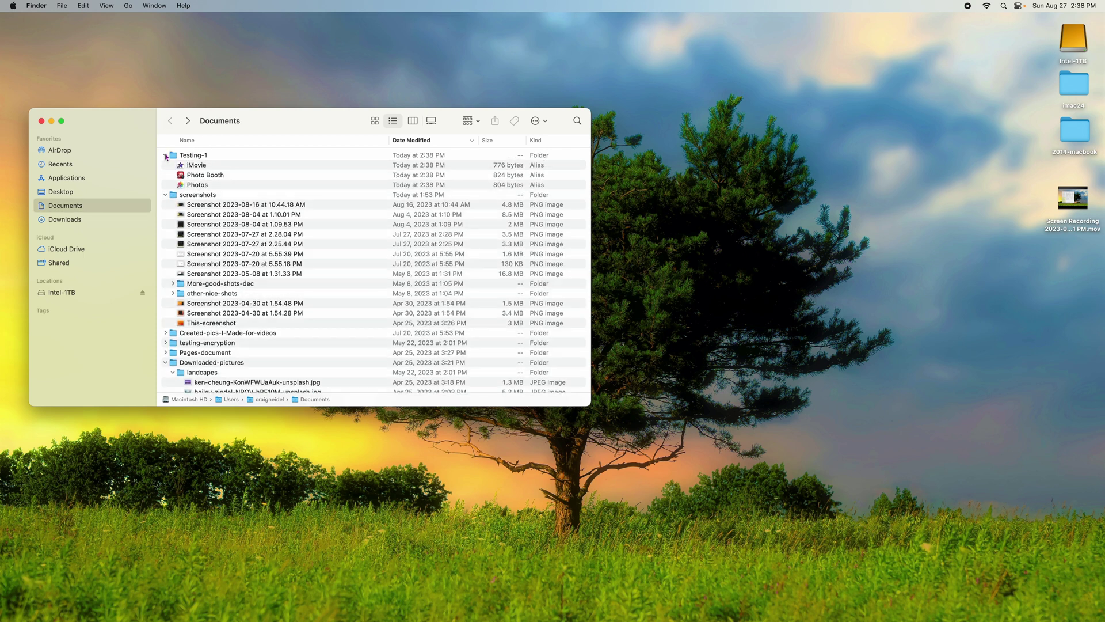
click(165, 155)
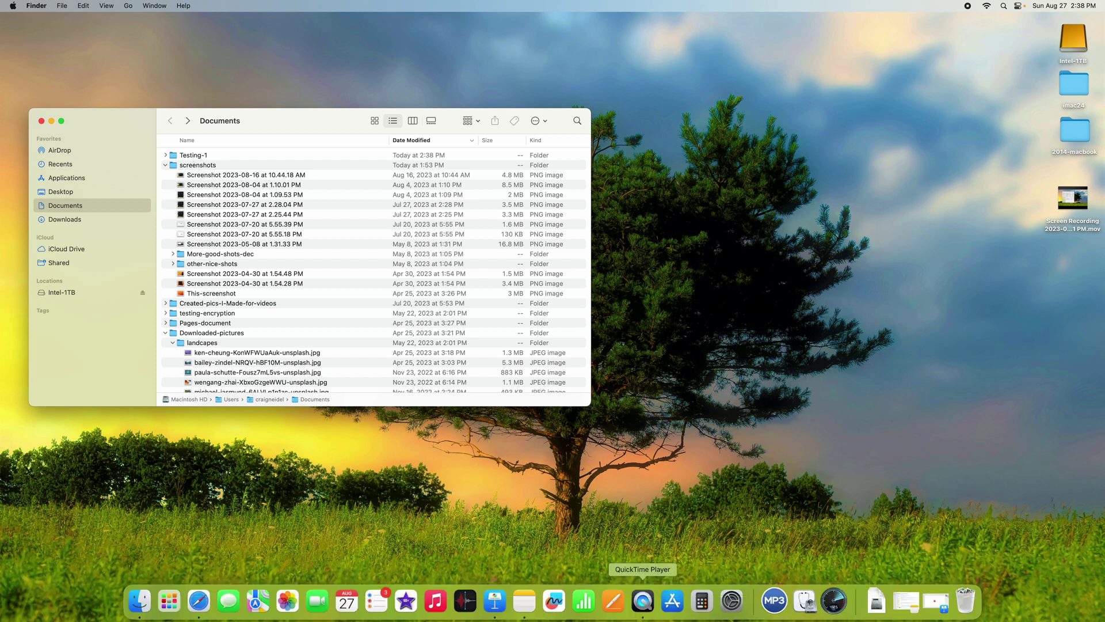
click(188, 156)
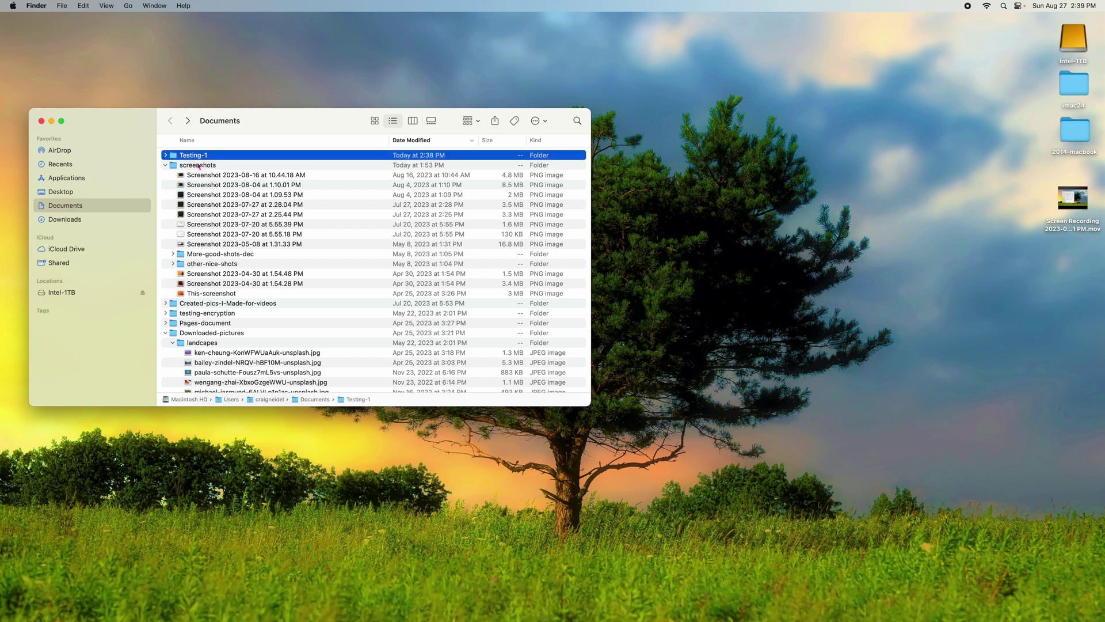
drag(190, 156, 856, 613)
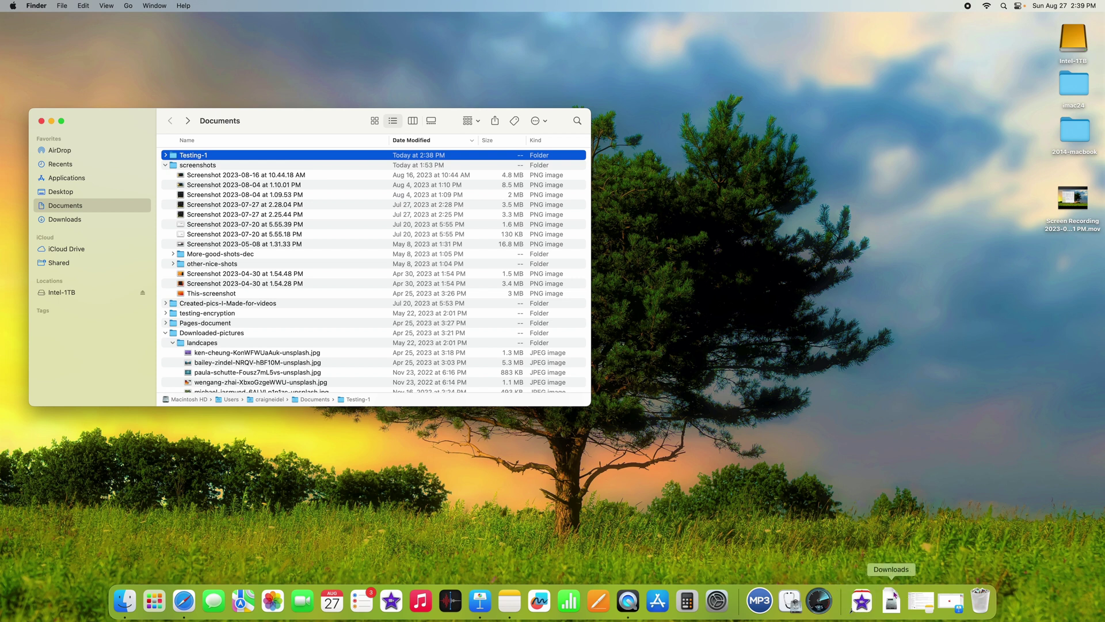
click(857, 604)
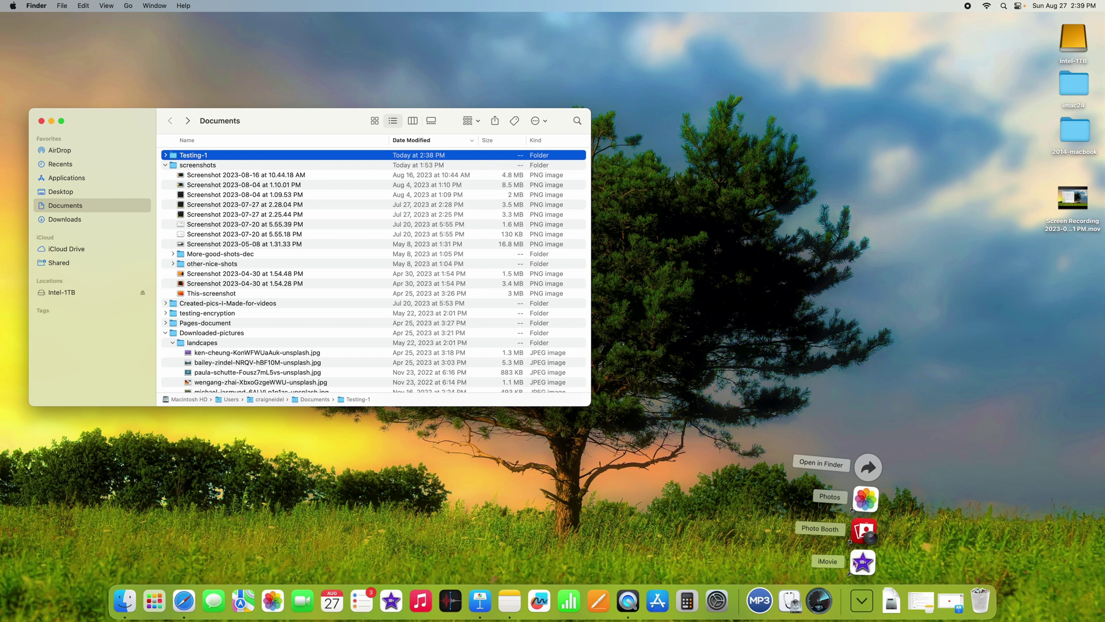
Set the Testing-1 Dock item to View content as List and Display as Folder, then preview it
right_click(865, 611)
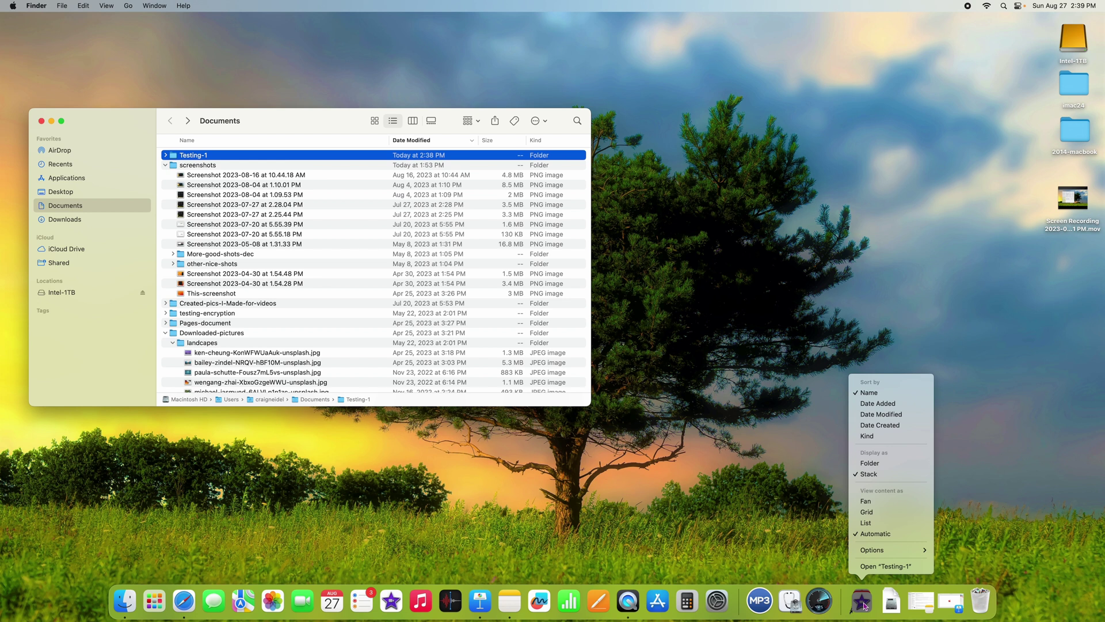
click(873, 524)
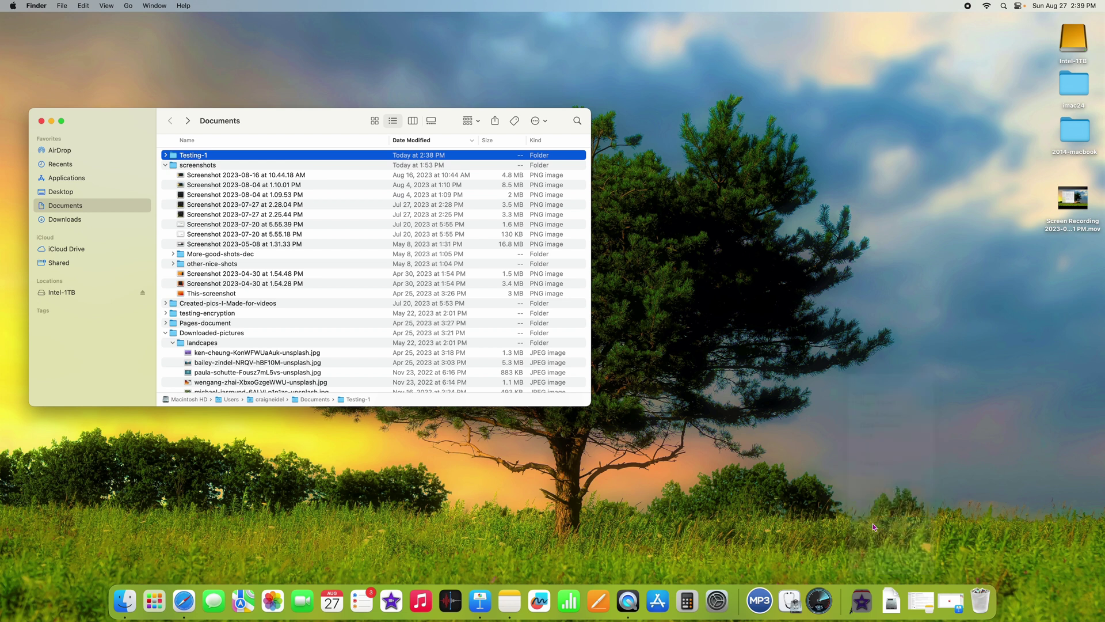
right_click(851, 608)
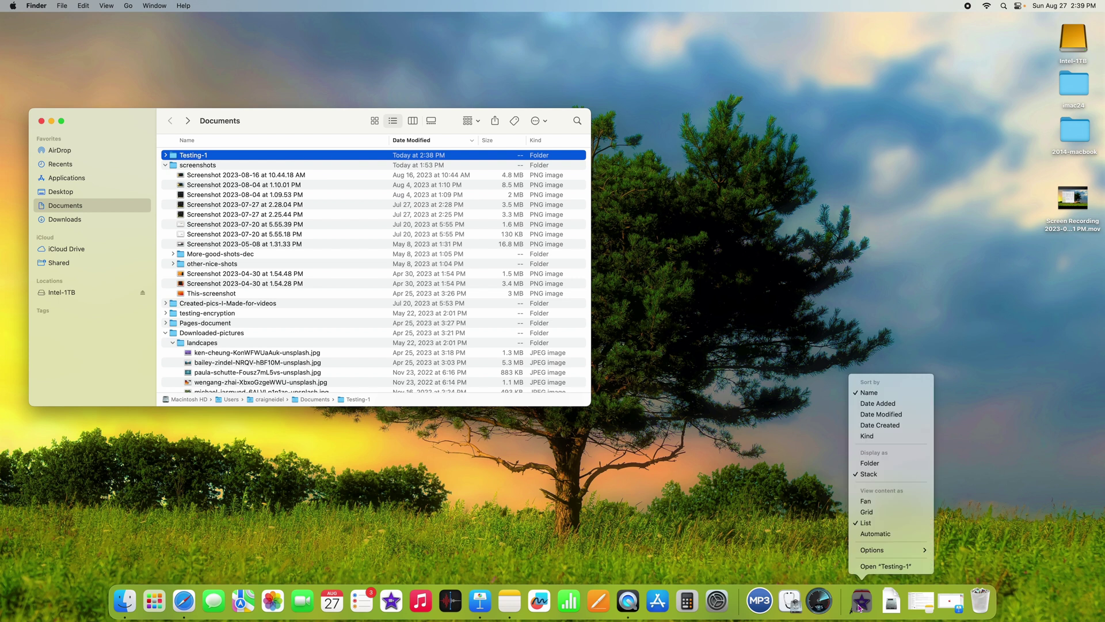
click(891, 469)
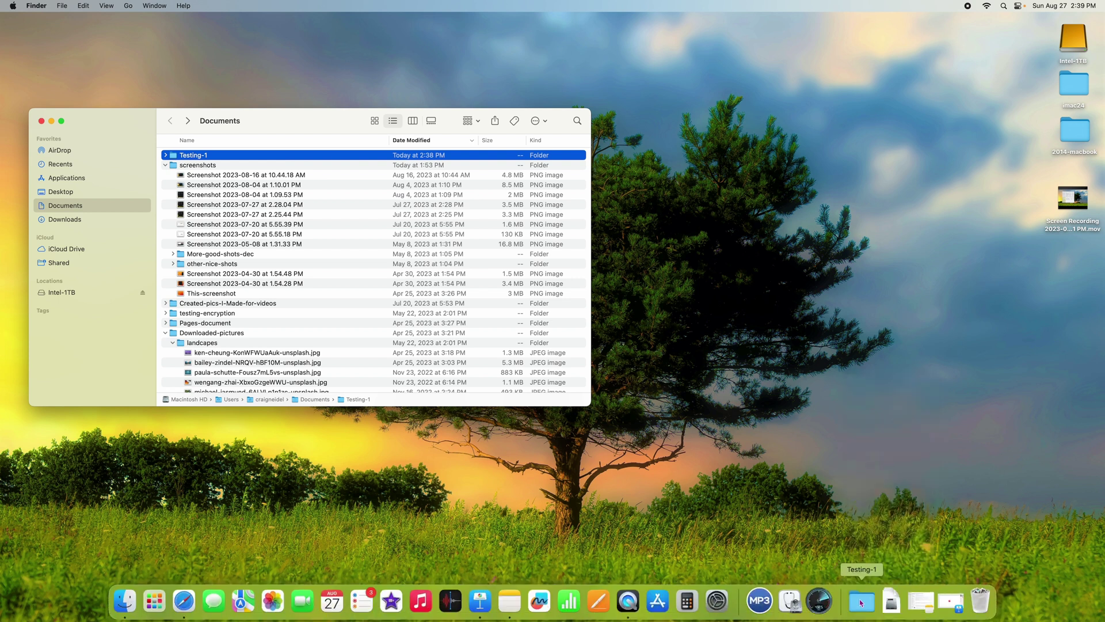
click(860, 602)
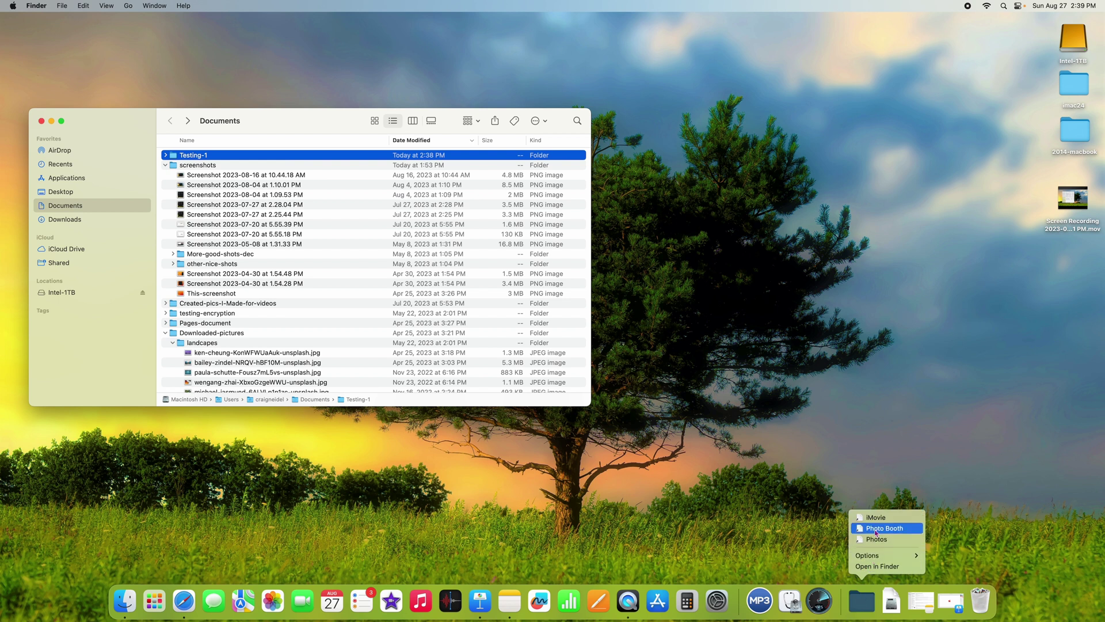
click(822, 509)
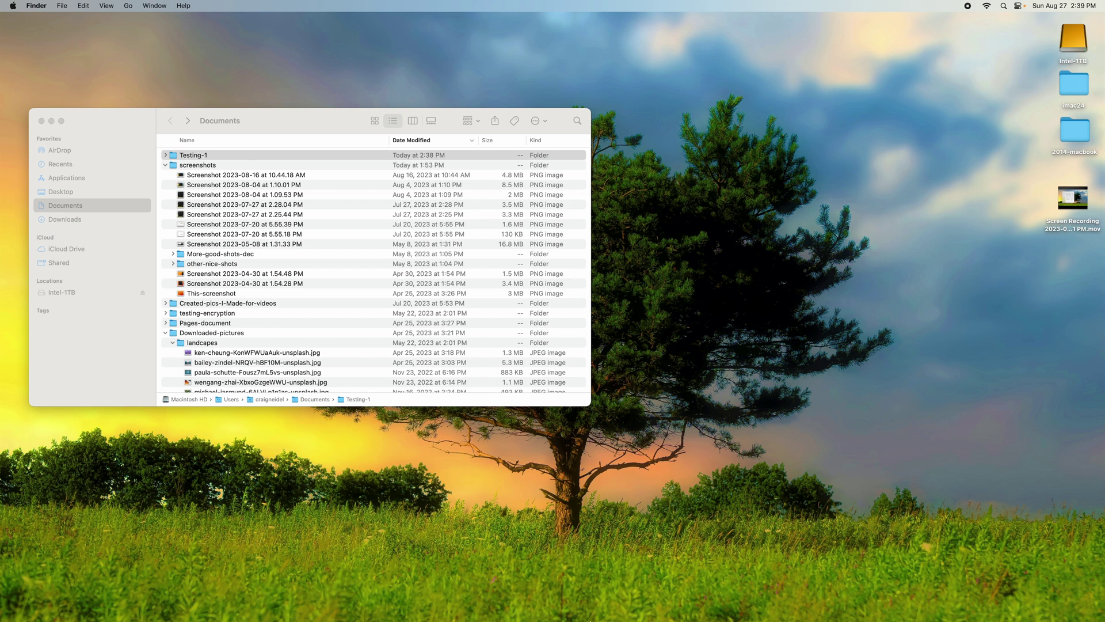
Bring up Keynote, then reposition and enlarge the clapperboard on the slide
mouse_move(361, 604)
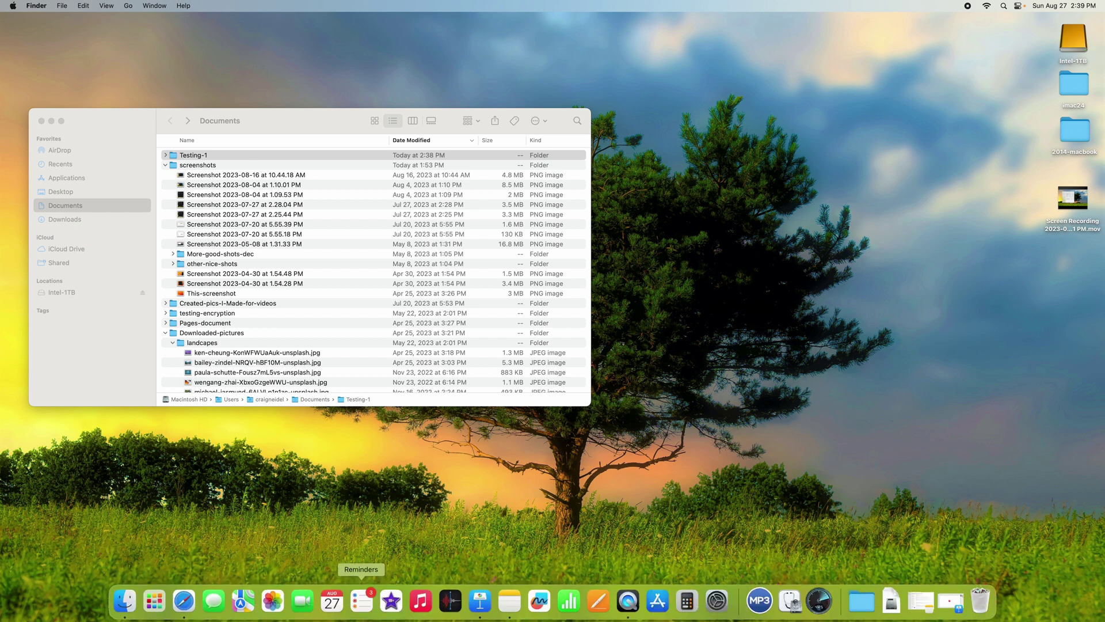
click(486, 603)
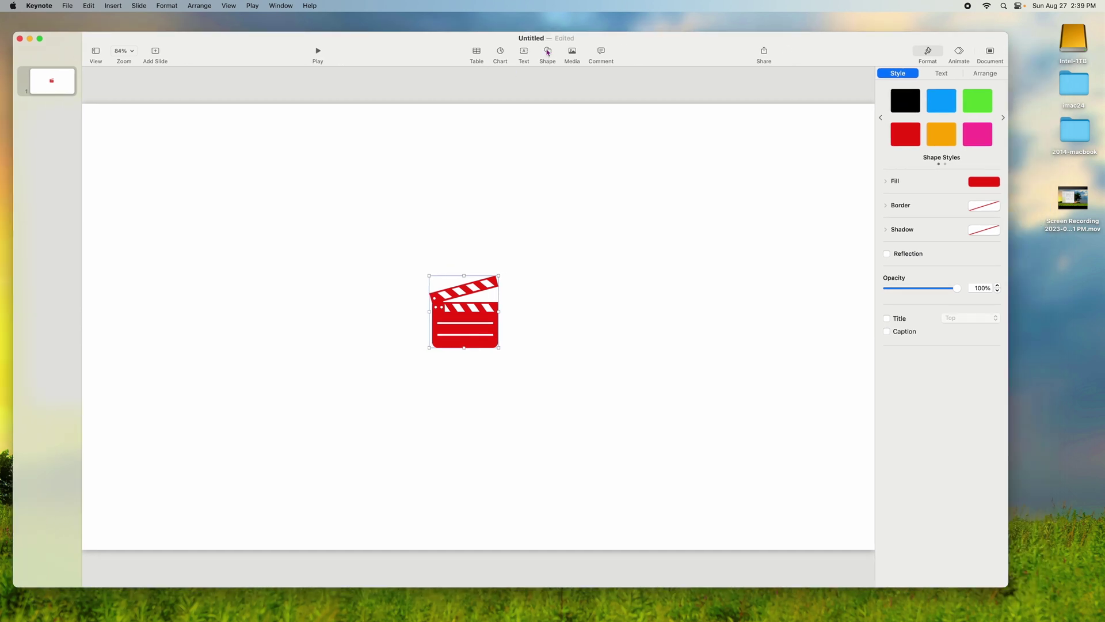
click(548, 53)
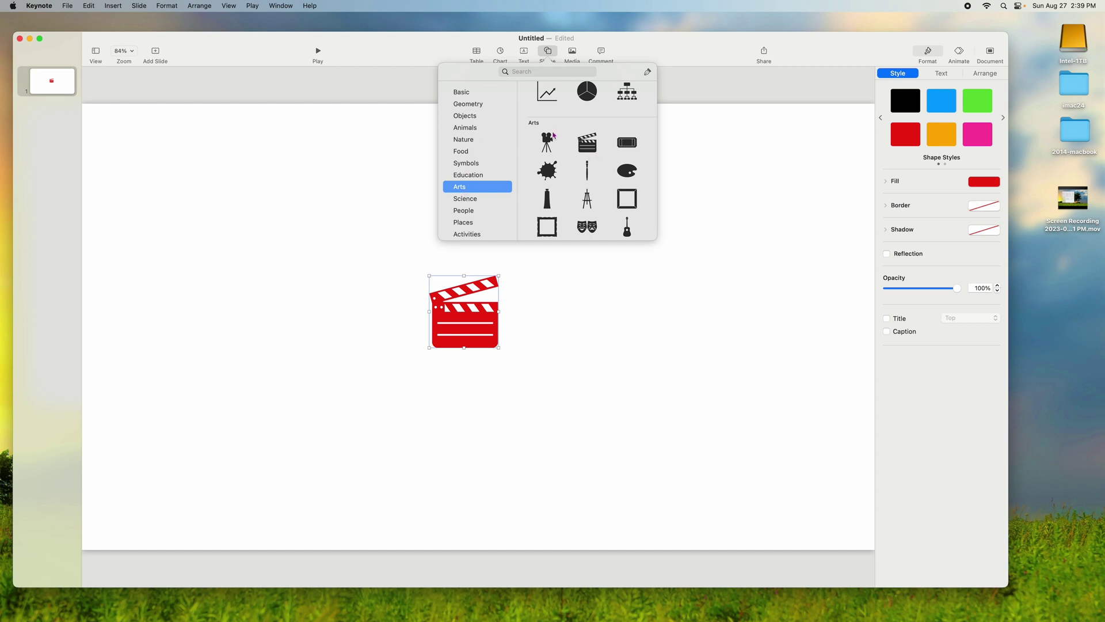
click(701, 183)
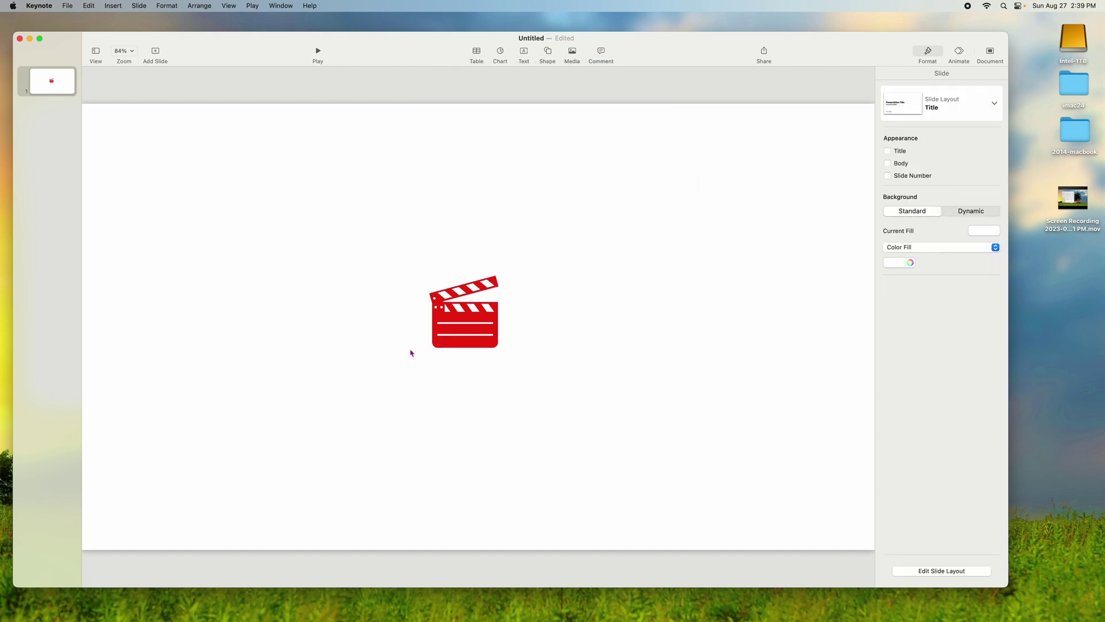
mouse_move(483, 350)
mouse_down()
mouse_move(550, 328)
mouse_move(472, 339)
mouse_up()
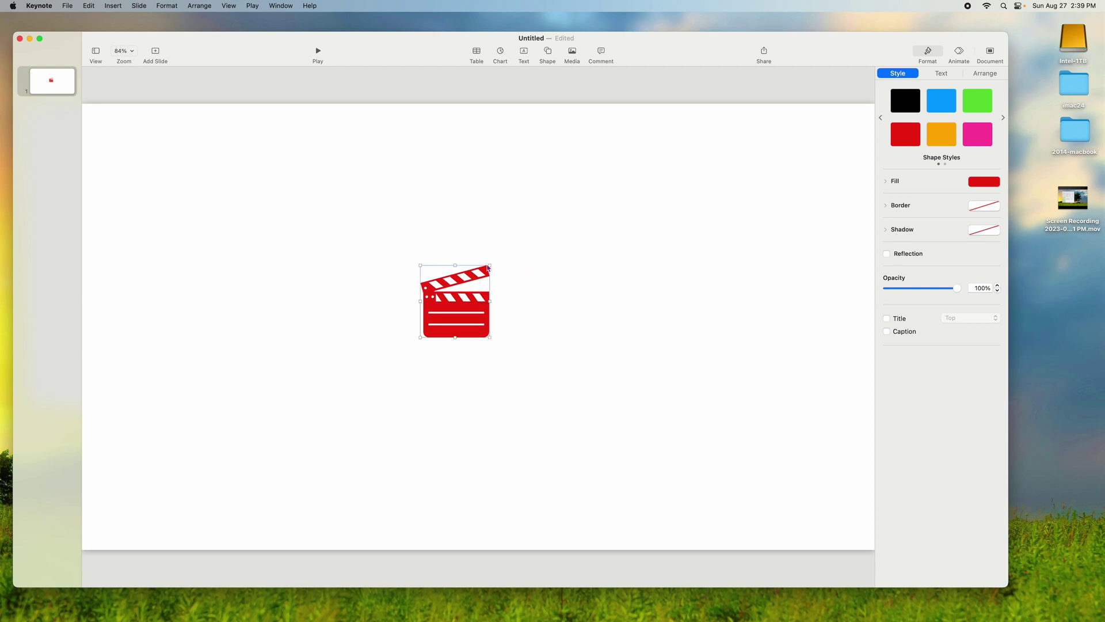
drag(488, 267, 545, 239)
drag(490, 308, 511, 321)
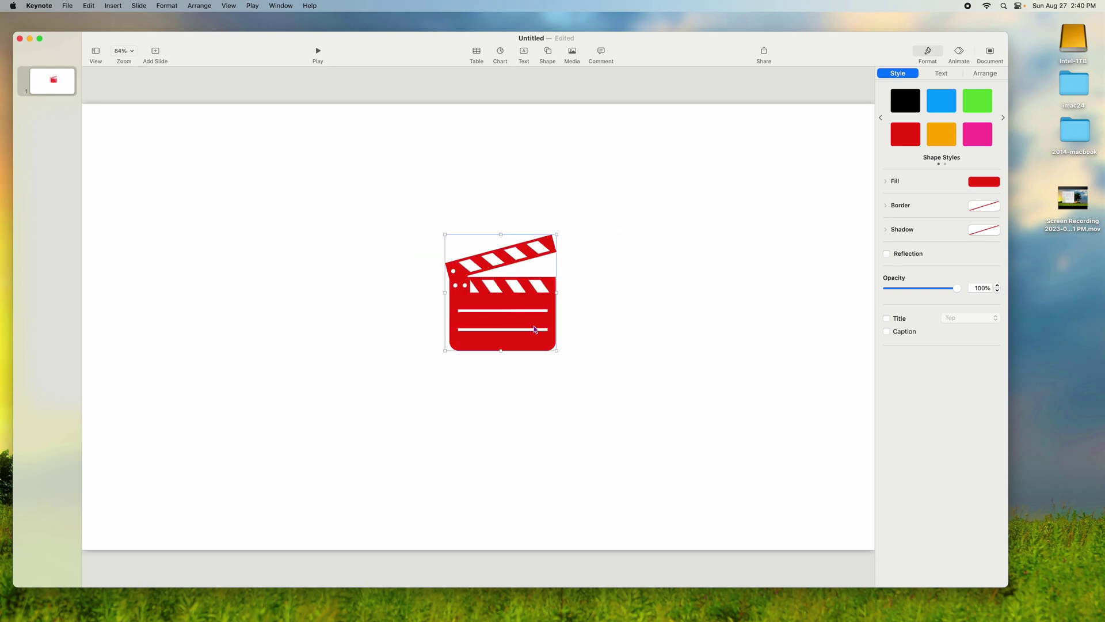
Try an orange fill, then settle on a red fill for the clapperboard
click(932, 141)
click(908, 141)
key(super+z)
click(893, 144)
click(706, 192)
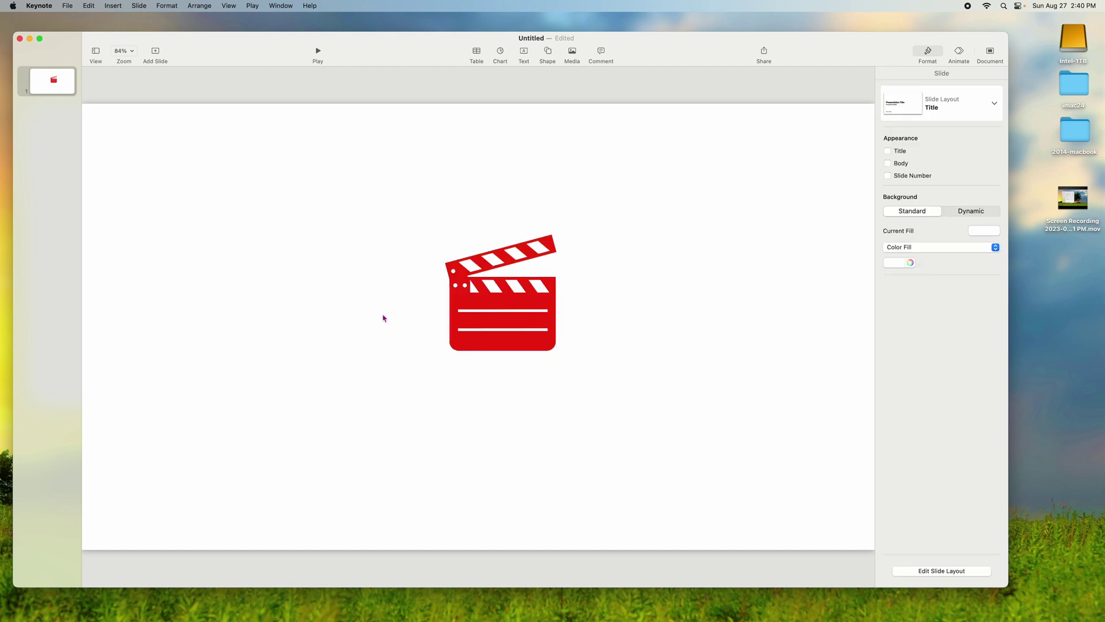
Copy the clapperboard image and minimize the Keynote window
click(501, 294)
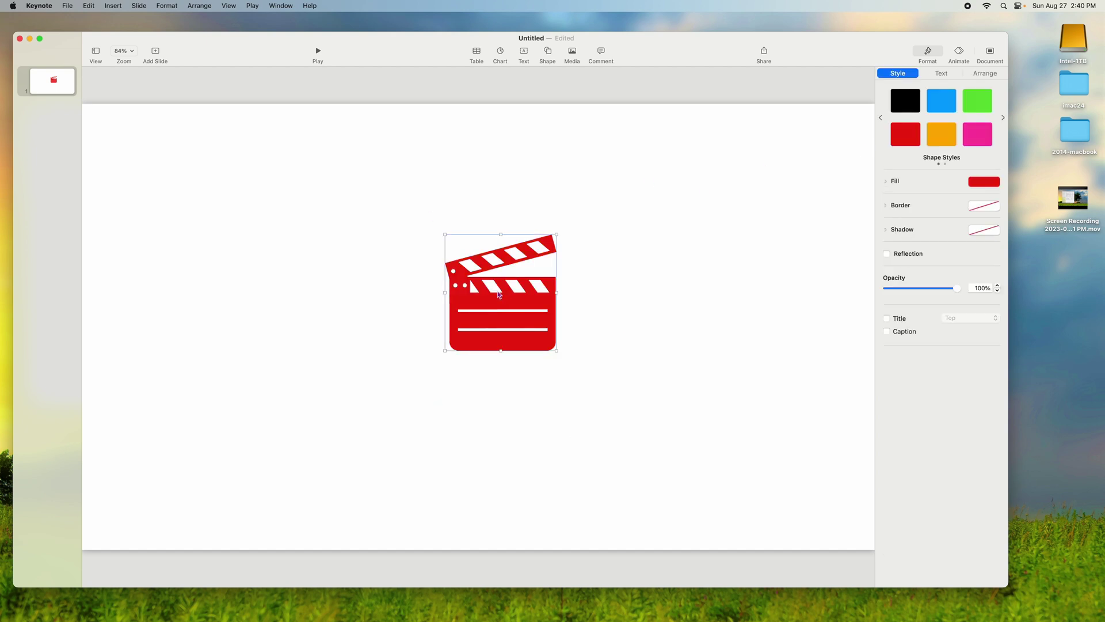
right_click(499, 294)
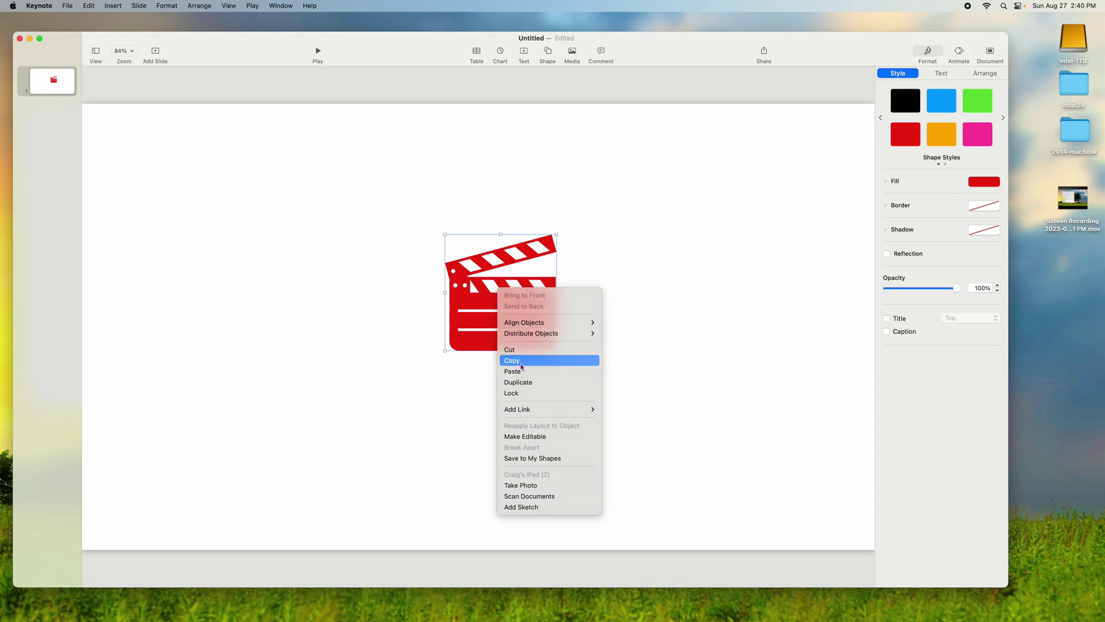
click(511, 360)
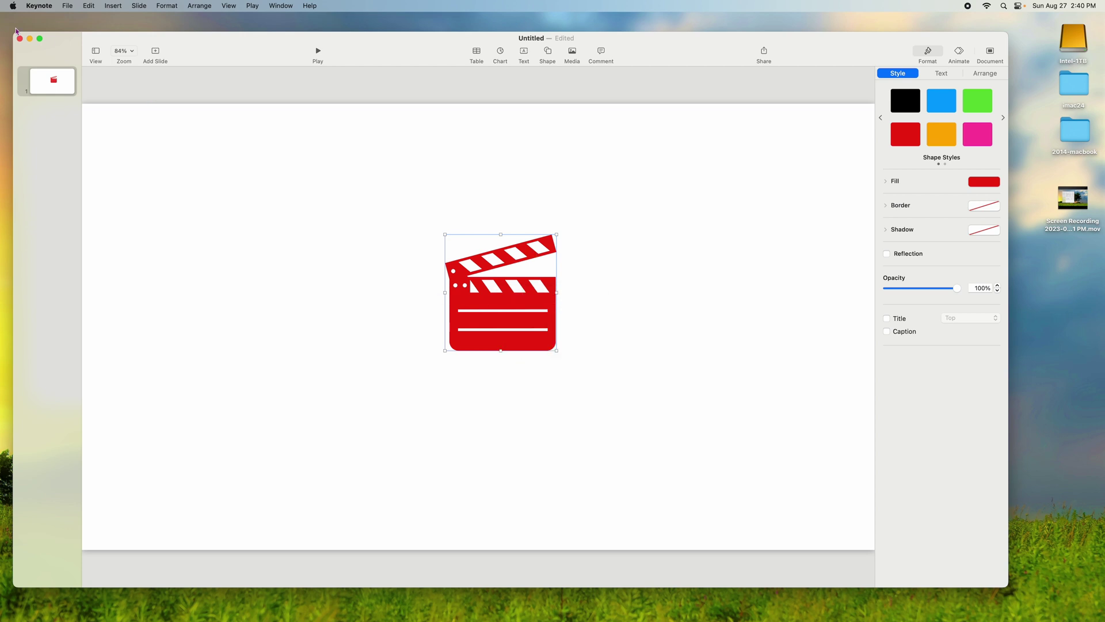
click(30, 39)
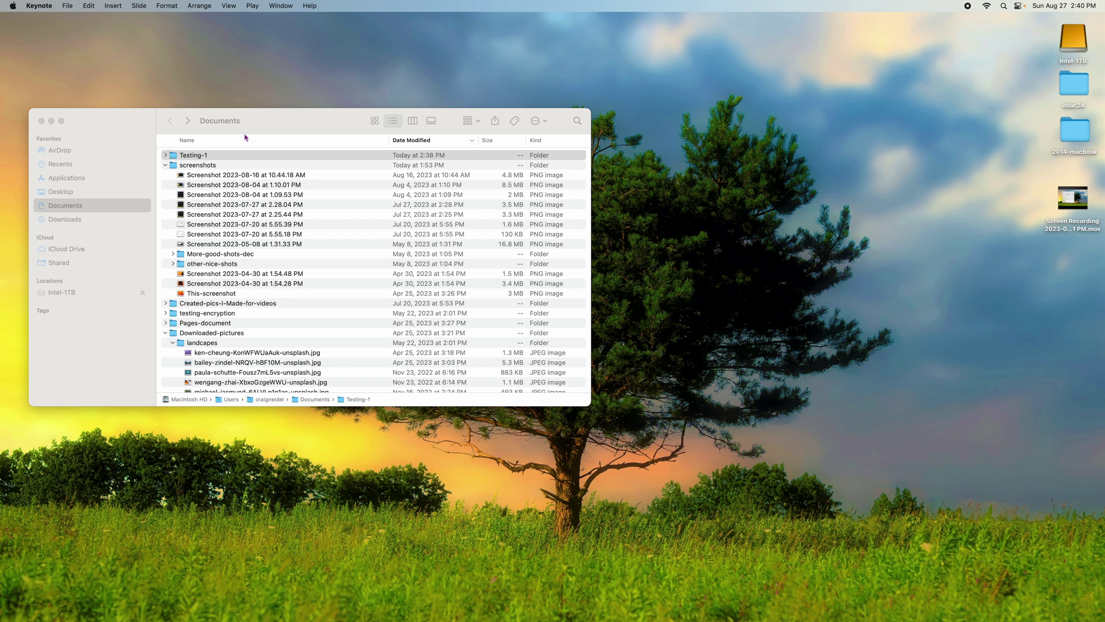
Open the Get Info window for the Testing-1 folder and move it over Finder
click(180, 157)
mouse_move(716, 610)
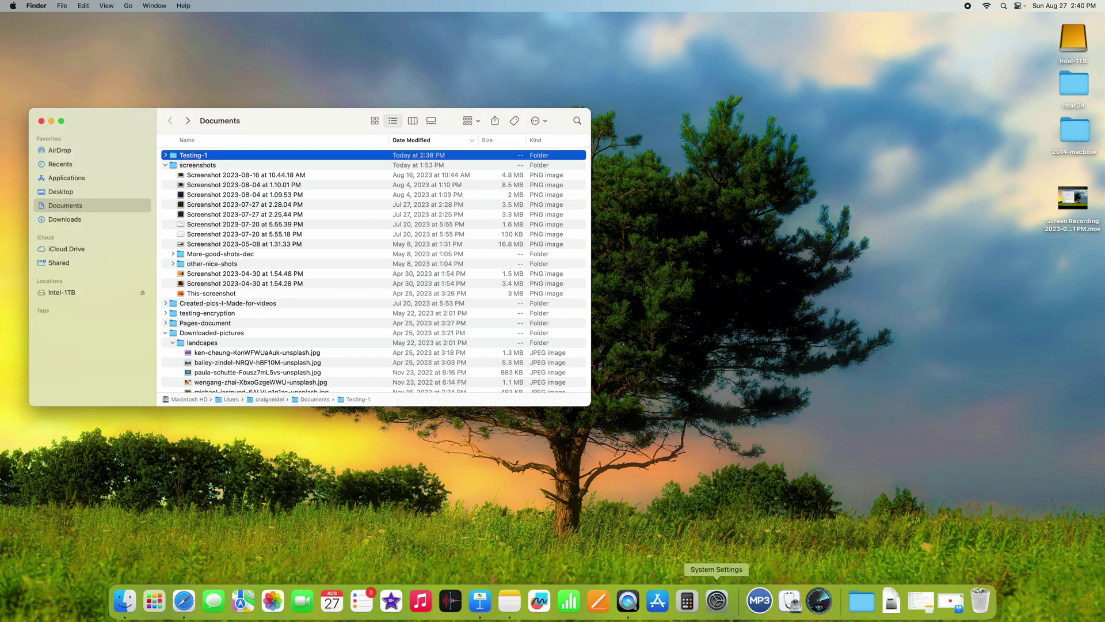
right_click(183, 158)
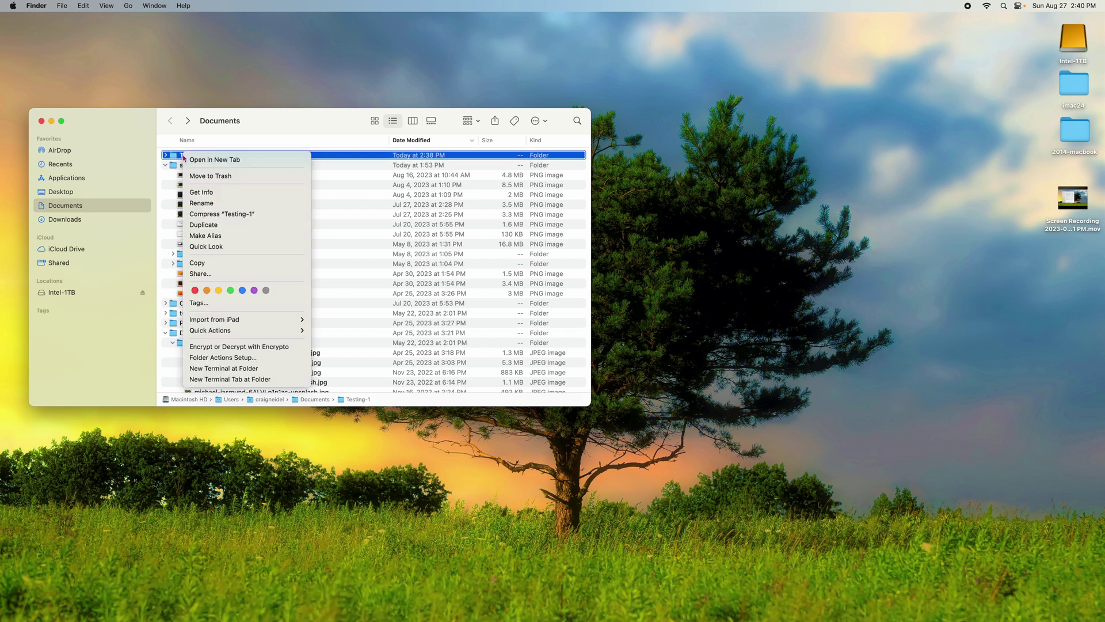
click(204, 194)
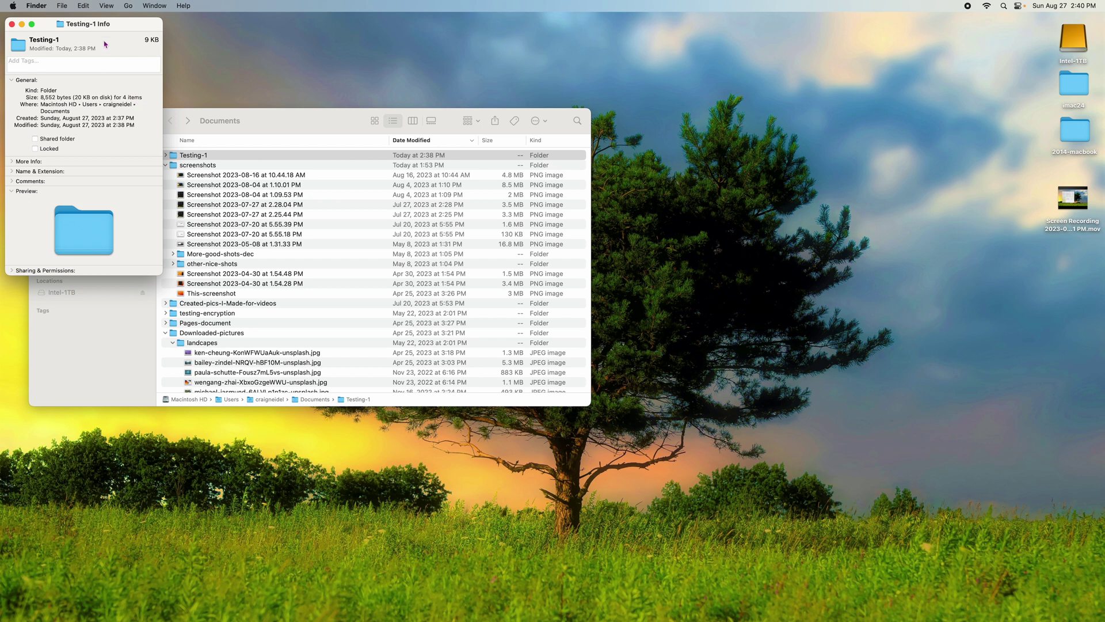
drag(117, 25, 160, 107)
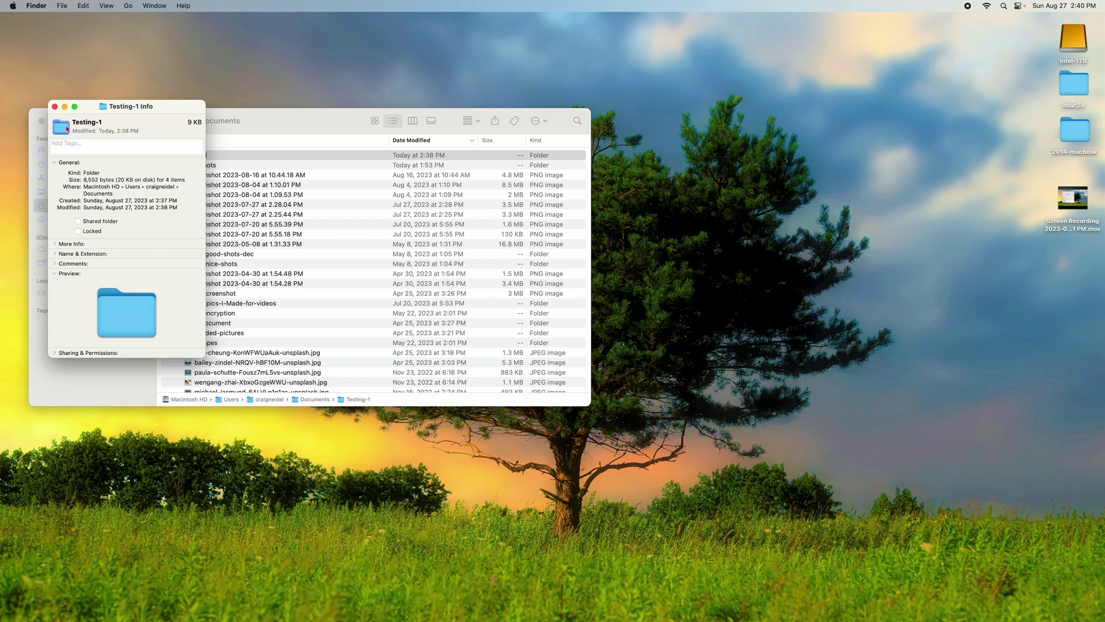
Paste the clapperboard as Testing-1's custom icon, then close the info and Documents windows
click(84, 7)
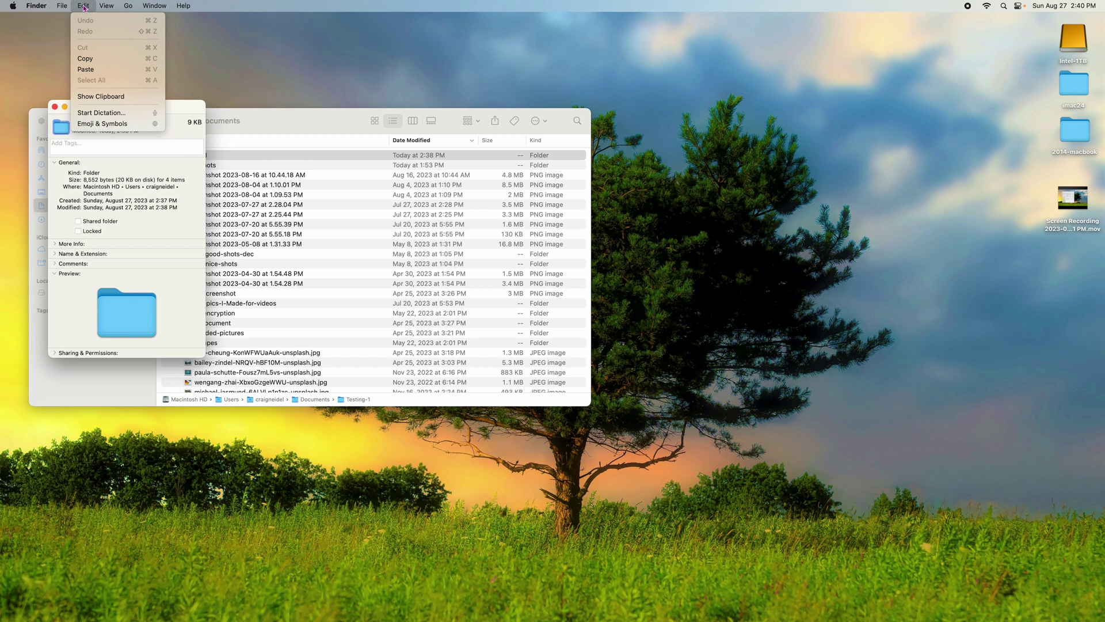
click(84, 69)
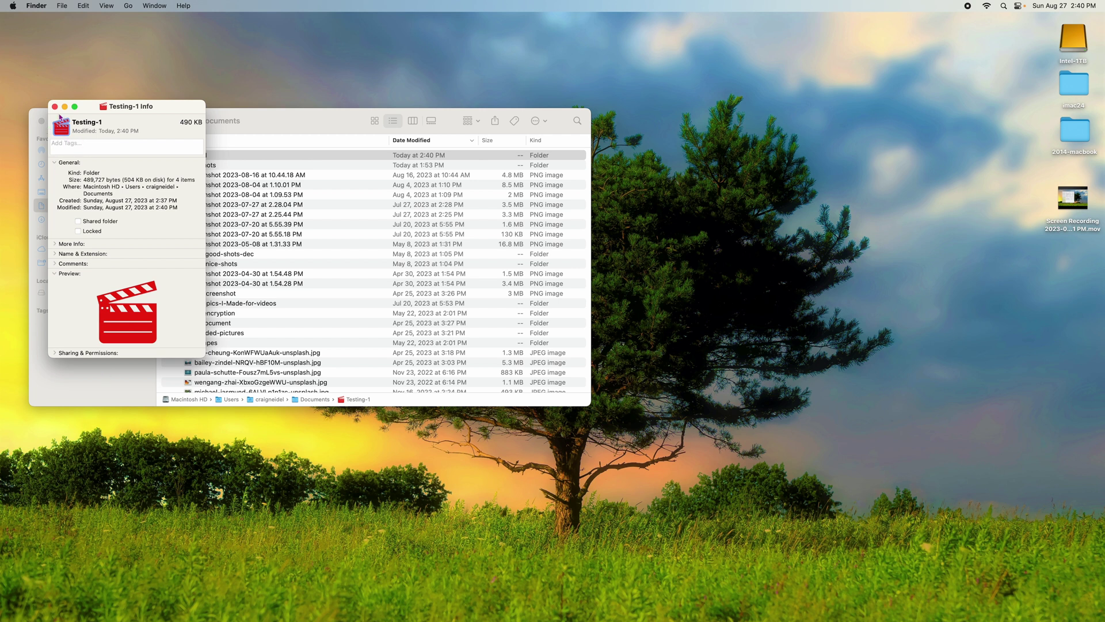
click(55, 107)
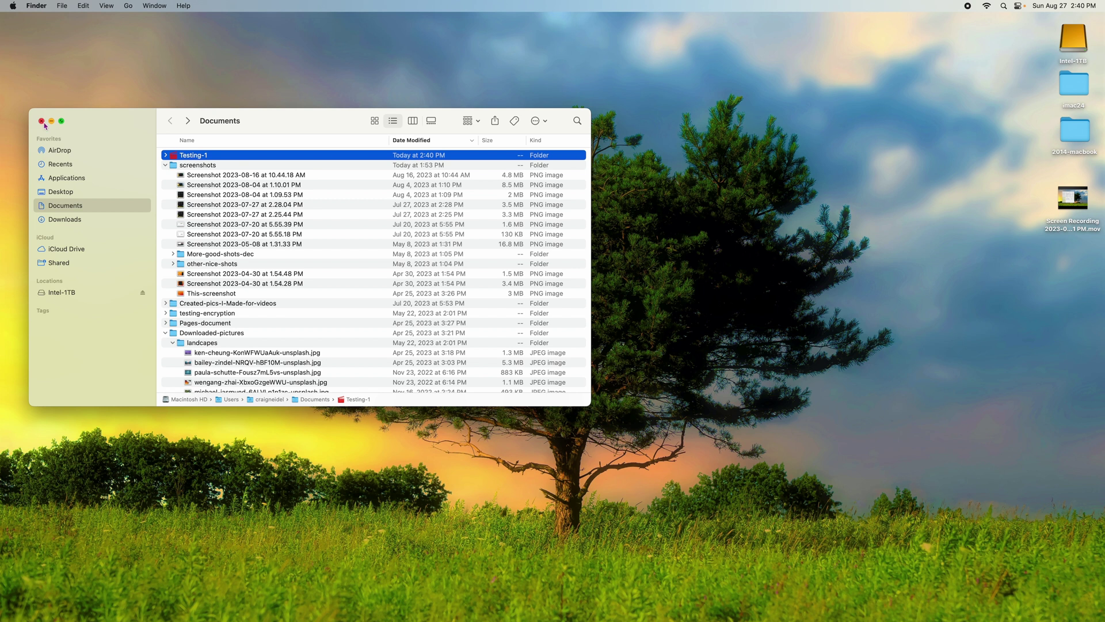
click(42, 122)
mouse_move(716, 613)
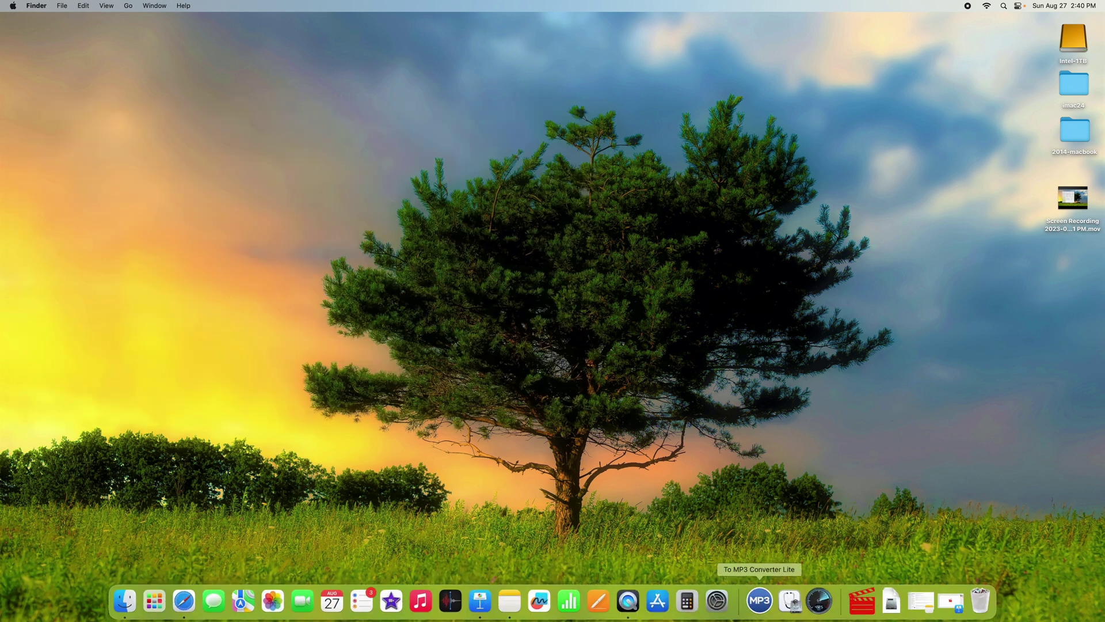
Pop up the clapperboard Testing-1 stack's iMovie, Photo Booth and Photos aliases, then dismiss it
click(859, 610)
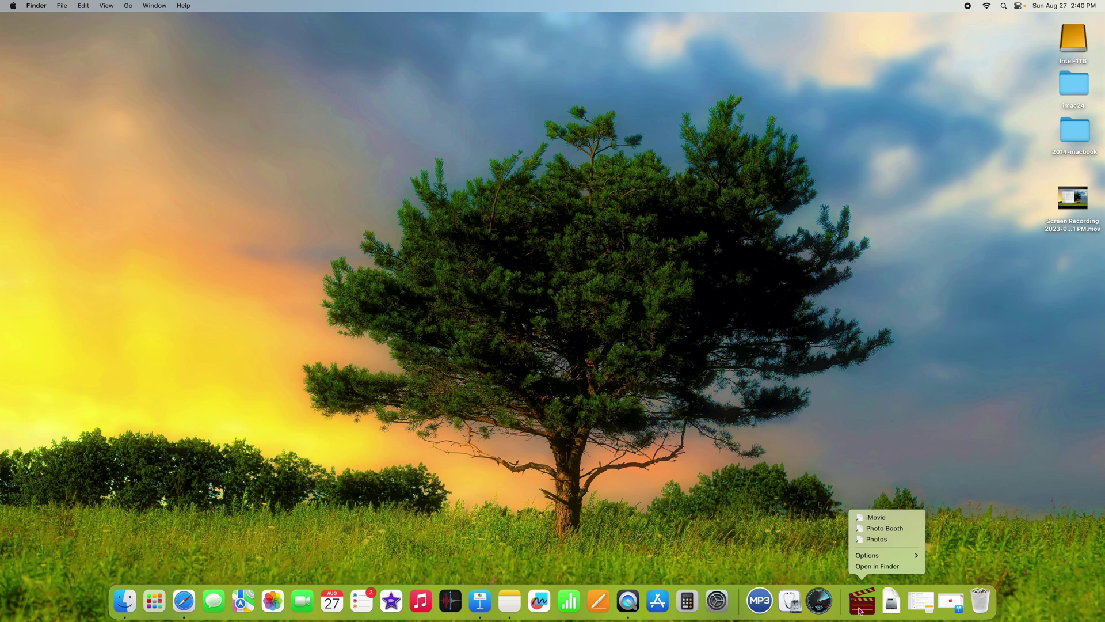
click(780, 523)
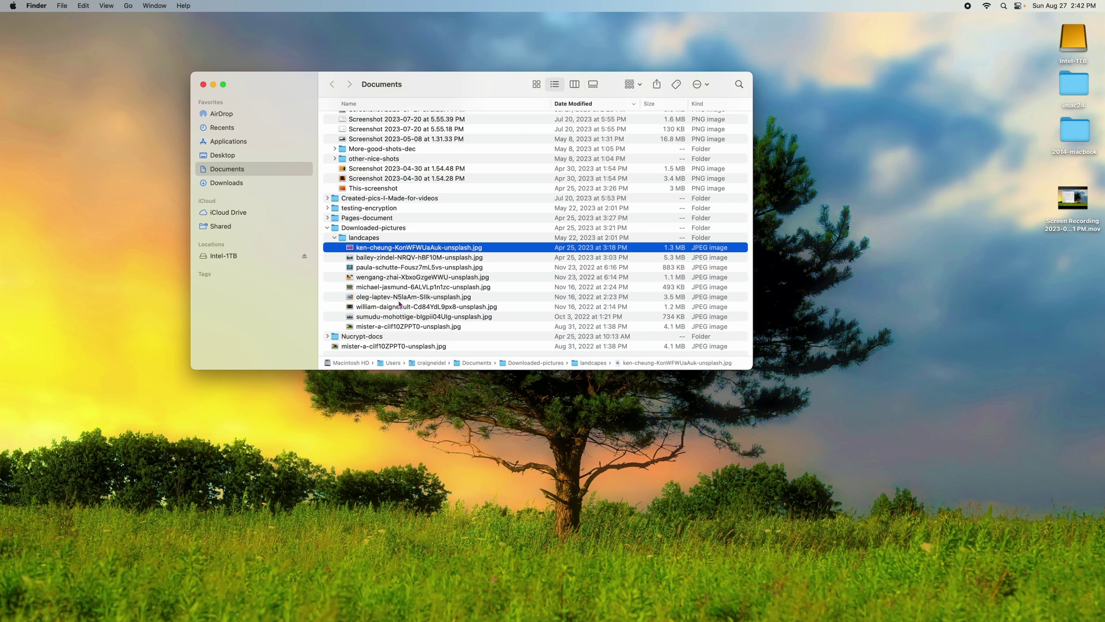
Open ken-cheung-KonWFWUaAuk-unsplash.jpg in Preview, check its Open With apps, then drag it to the Dock
double_click(430, 248)
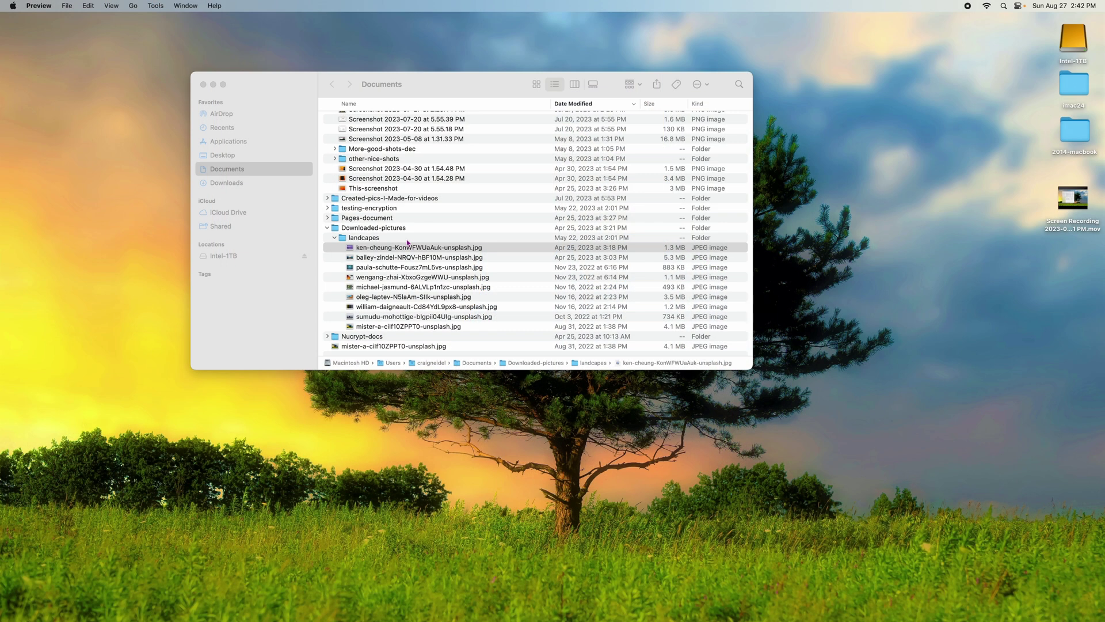
right_click(403, 250)
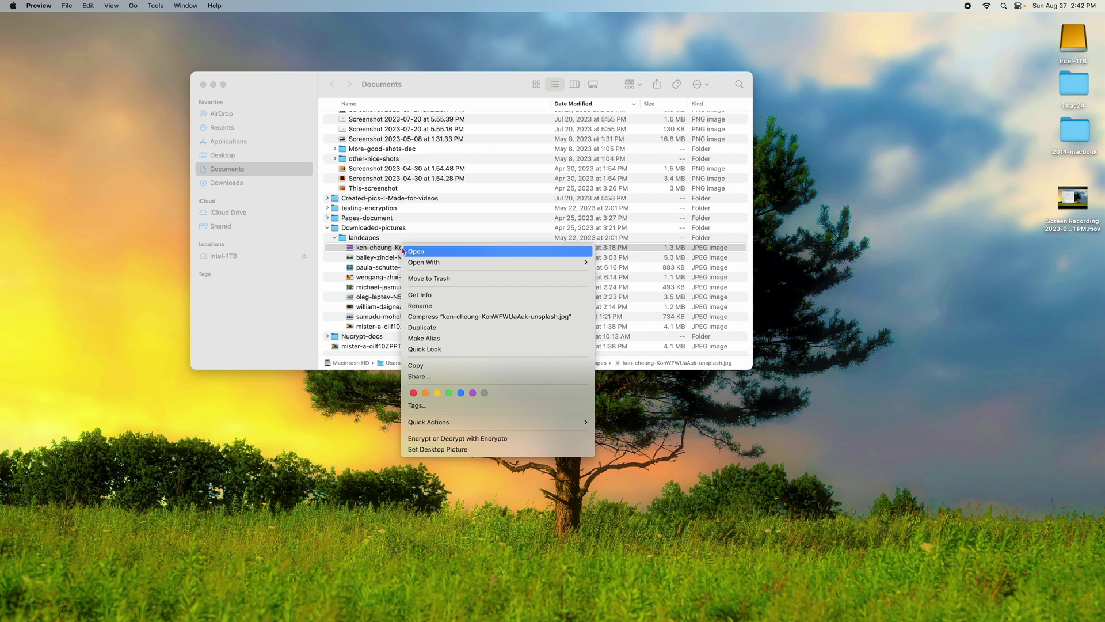
mouse_move(433, 264)
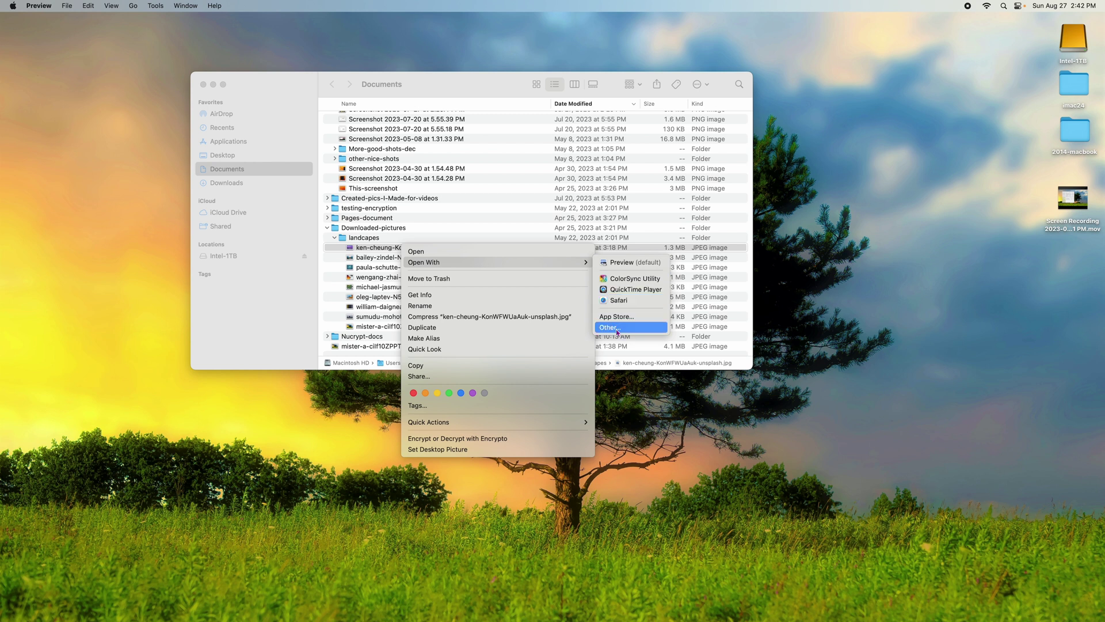
click(651, 408)
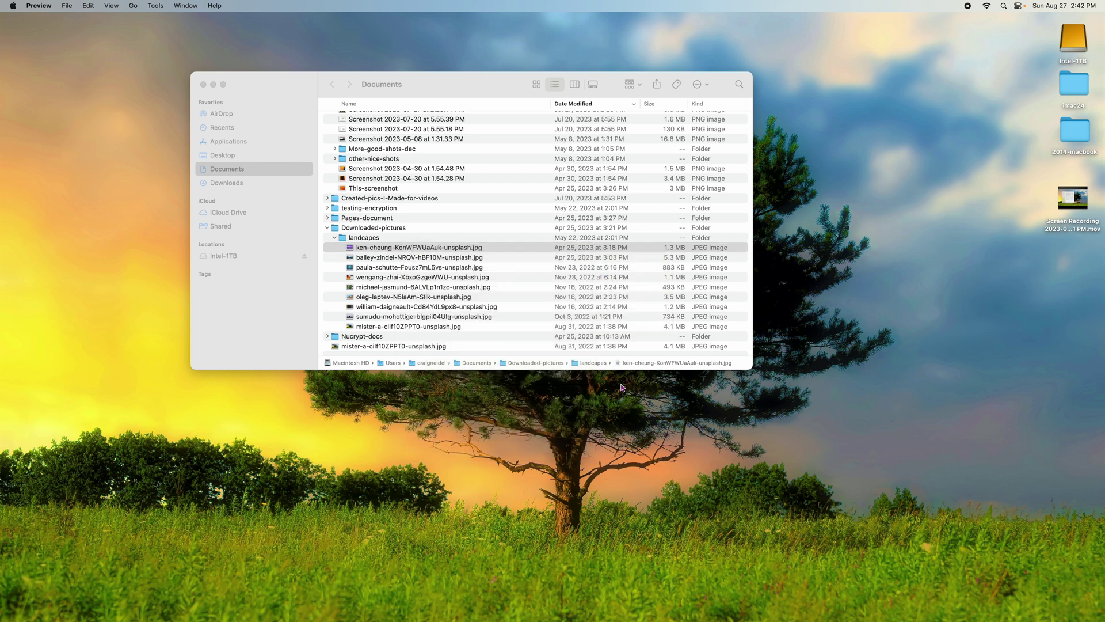
drag(392, 249, 415, 609)
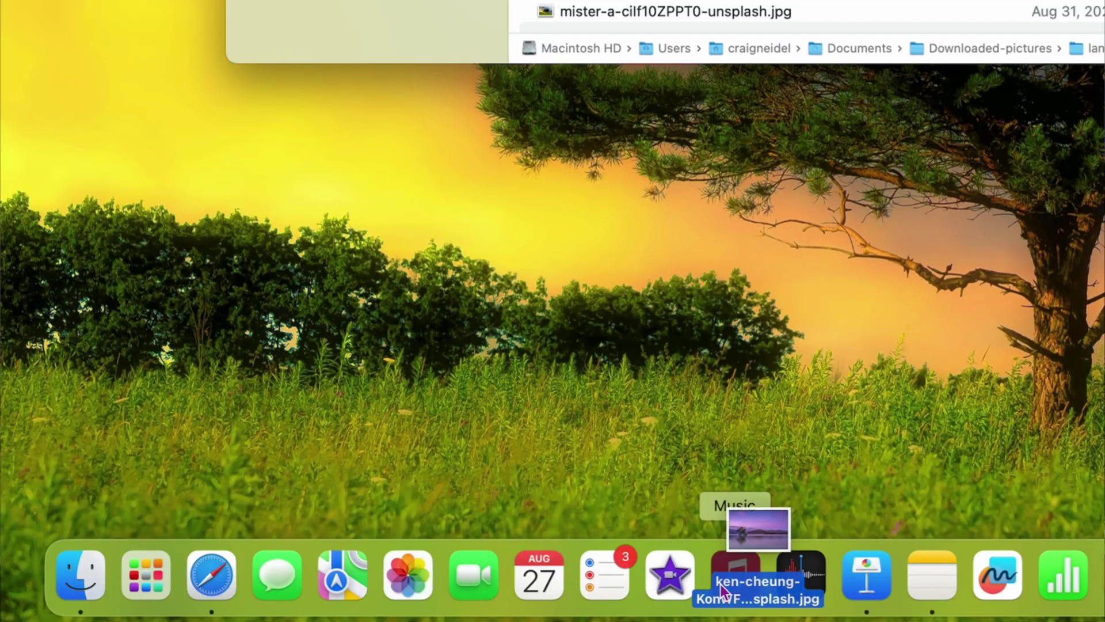
drag(721, 590, 401, 589)
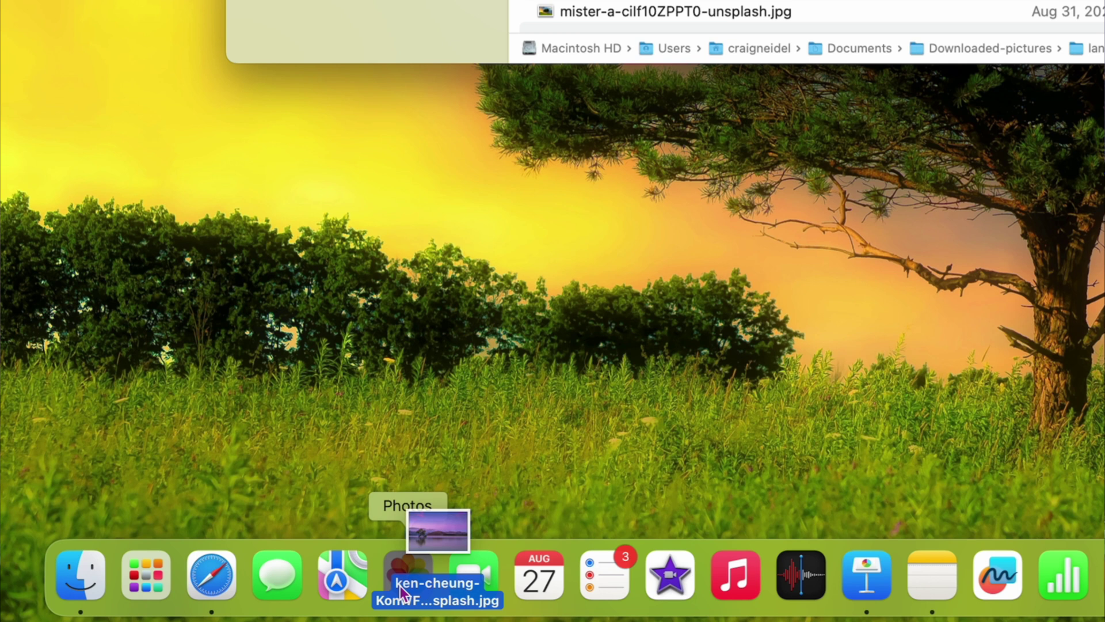
Hold the dragged ken-cheung photo over the Maps icon in the Dock
drag(401, 593, 934, 594)
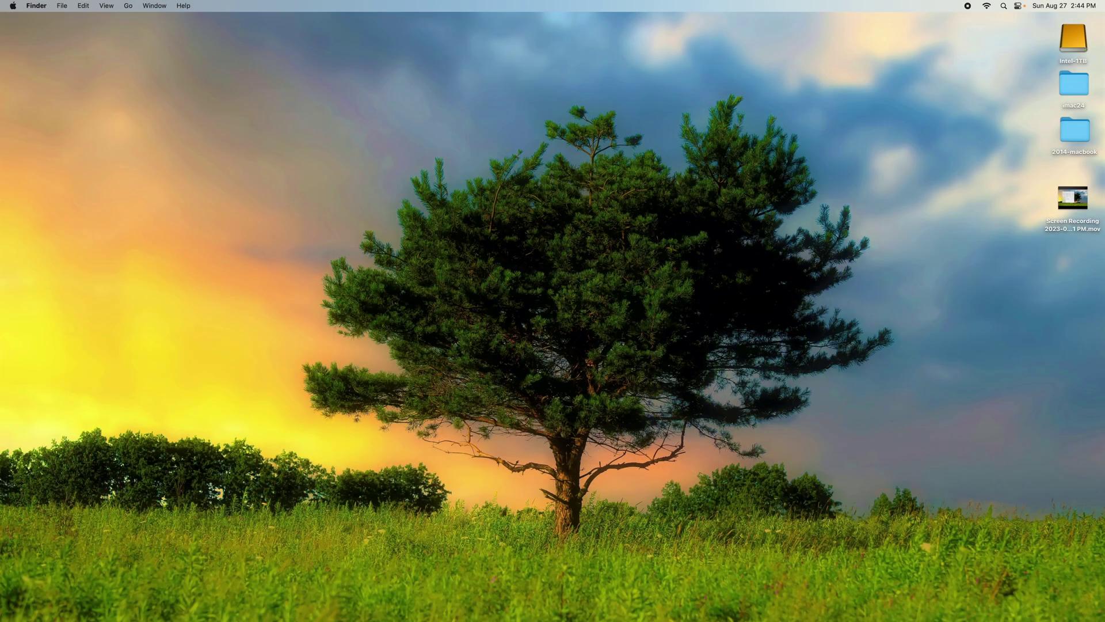
Reopen the recent Pages document 'test' from the Dock, showing the Geology 101 Report
mouse_move(523, 617)
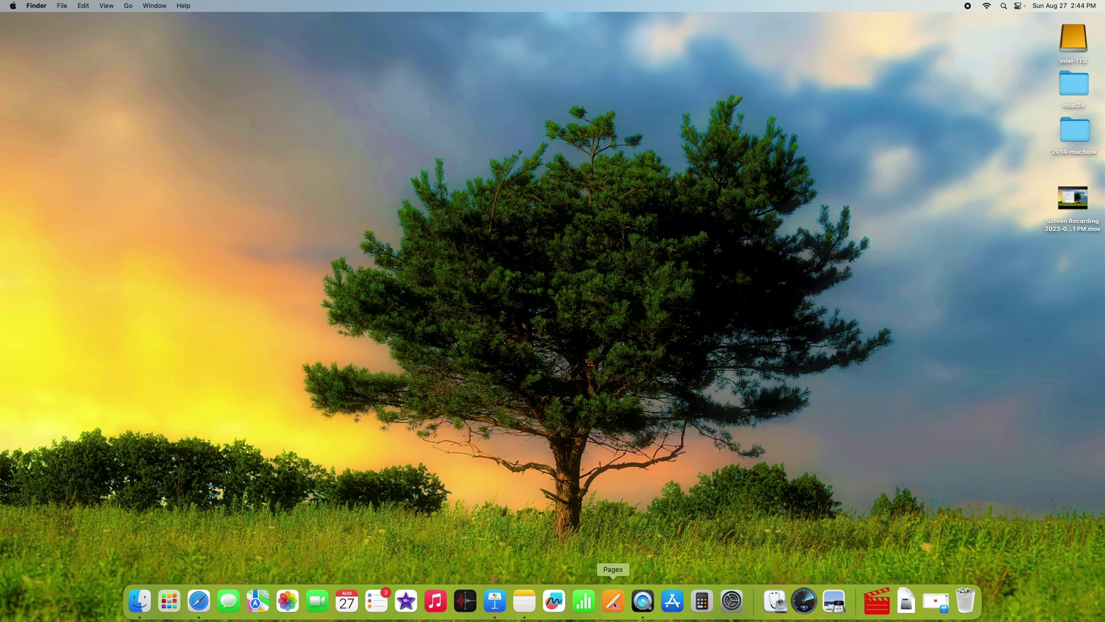
right_click(615, 604)
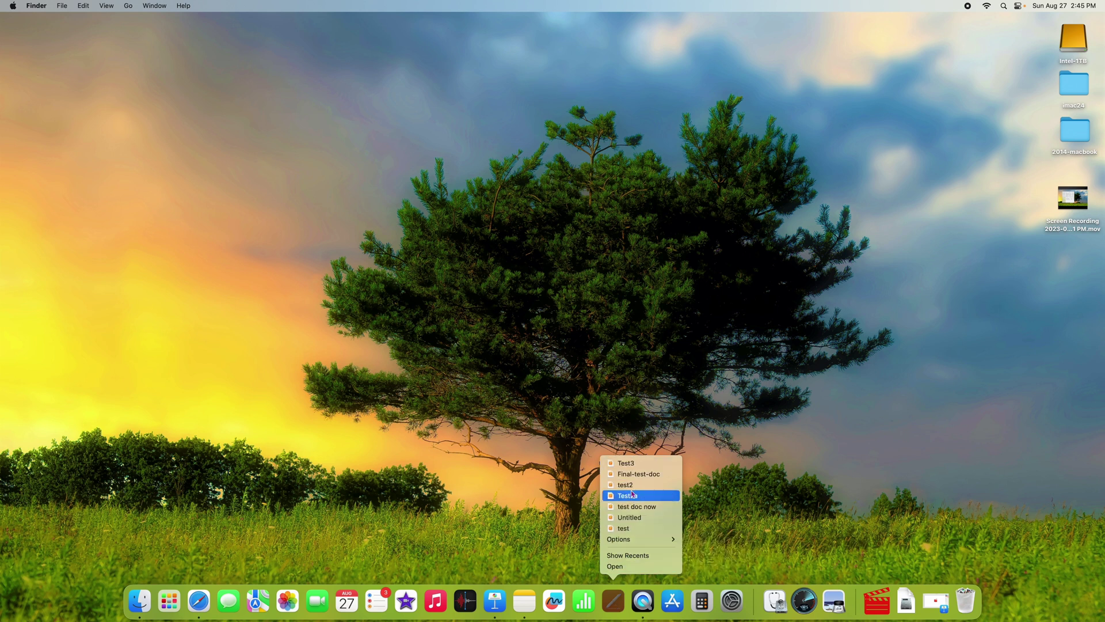
click(629, 528)
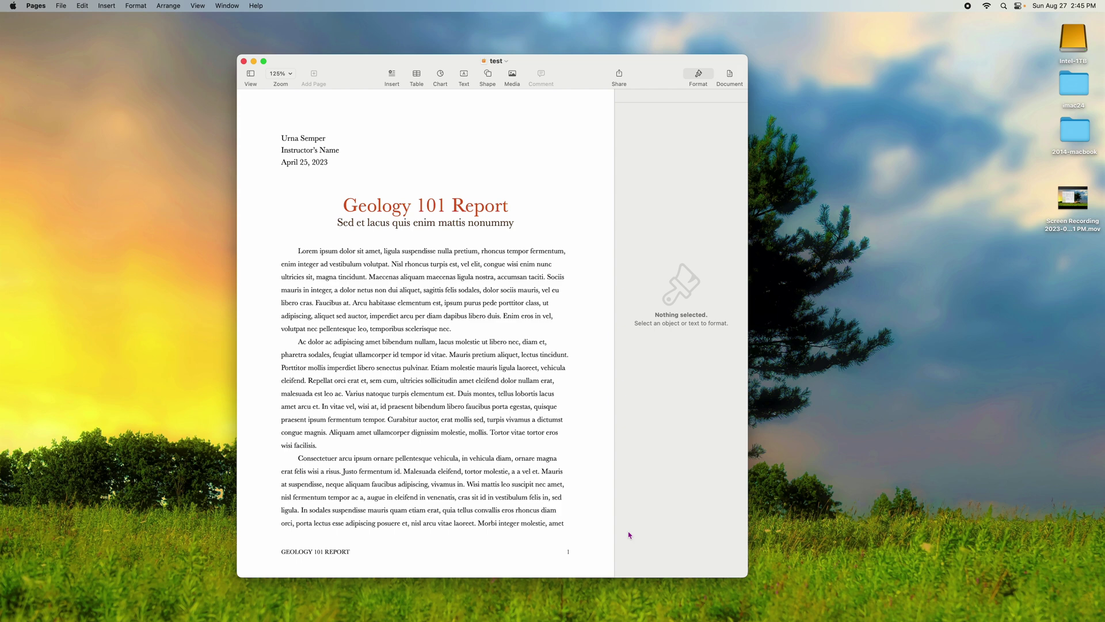
Close the 'test' document window in Pages
click(243, 61)
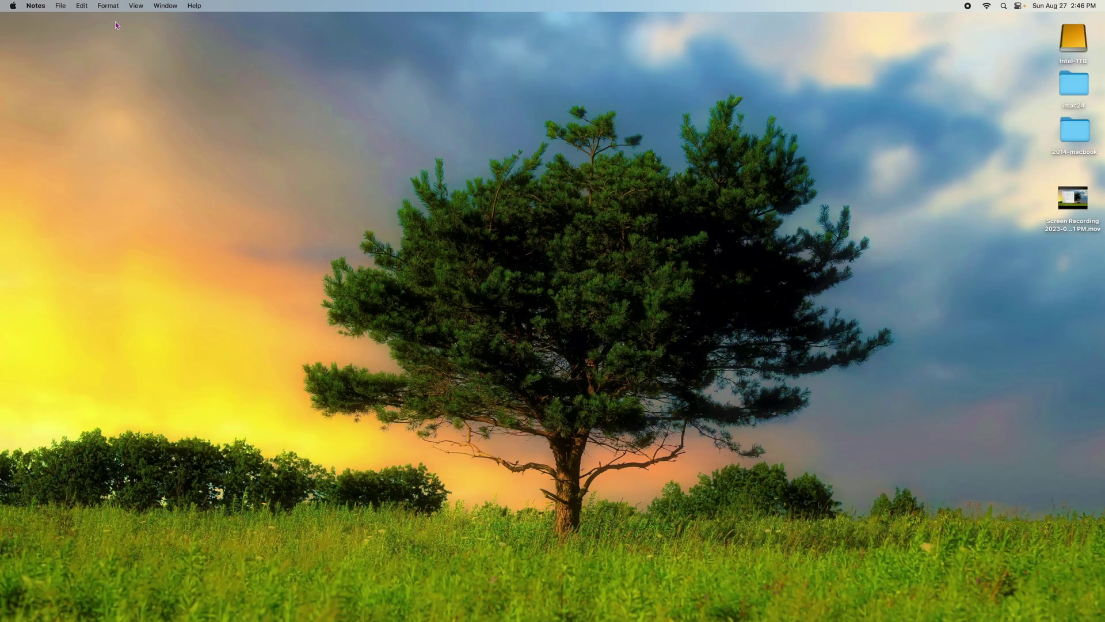
key(cmd+alt+Escape)
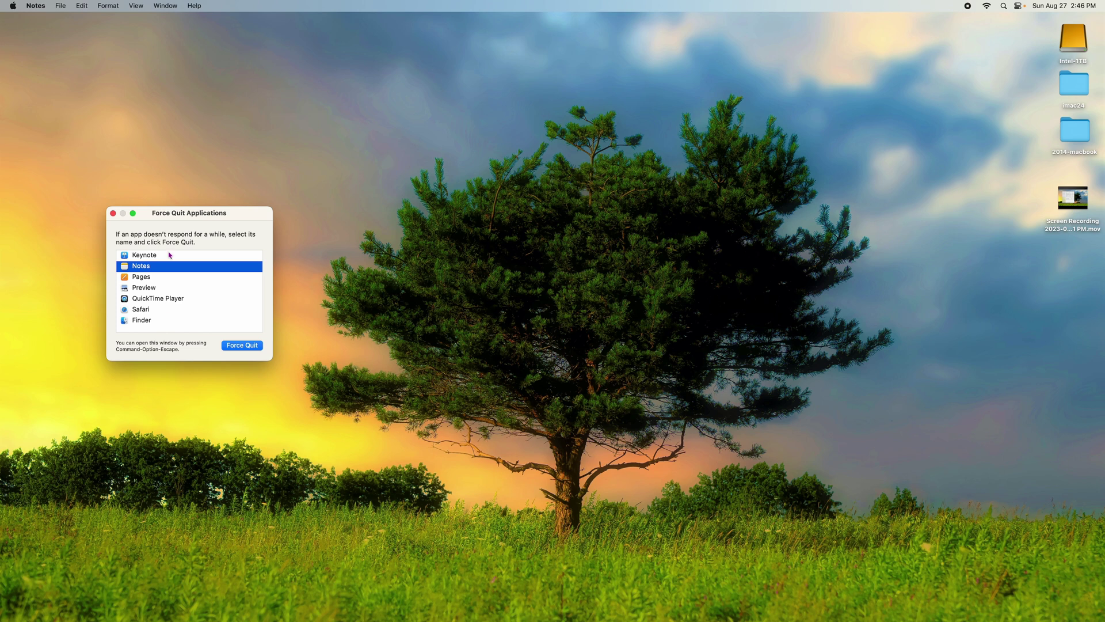
click(113, 214)
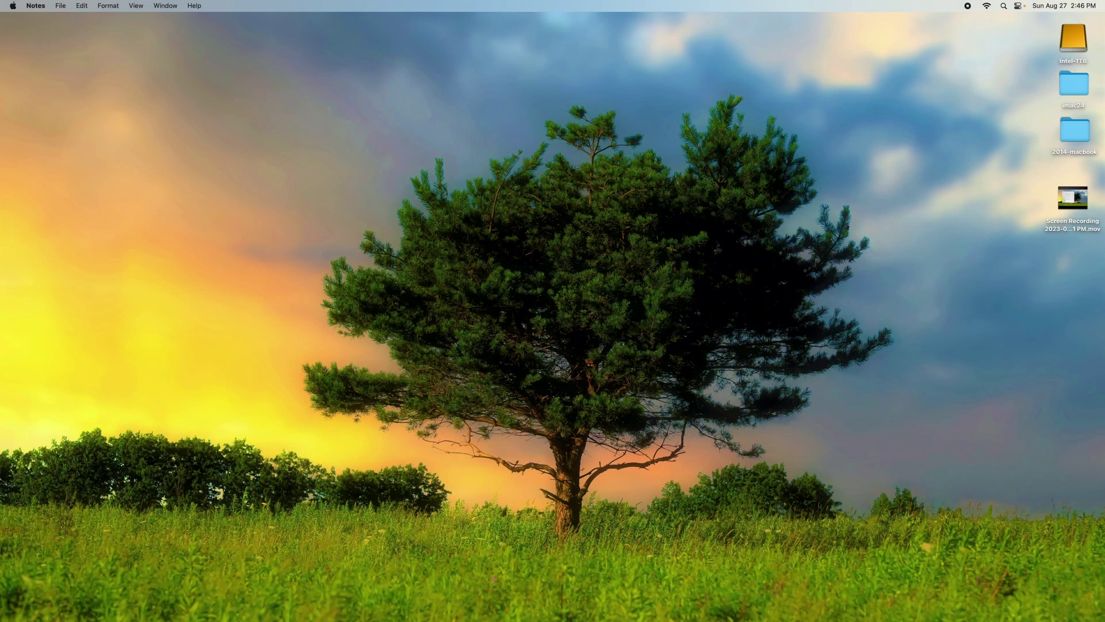
mouse_move(509, 610)
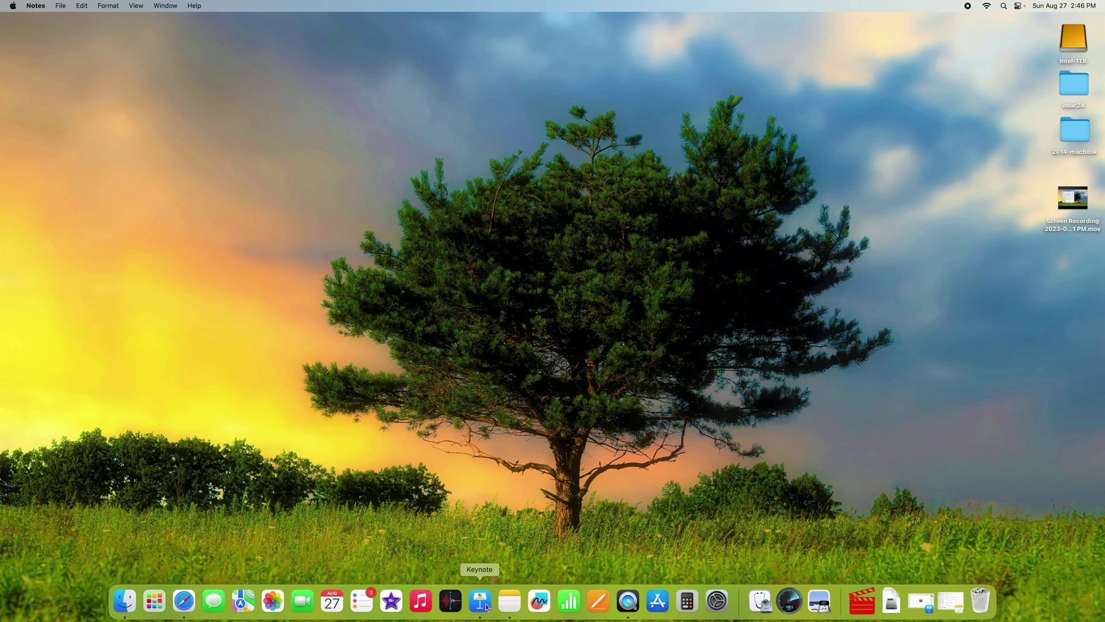
click(486, 606)
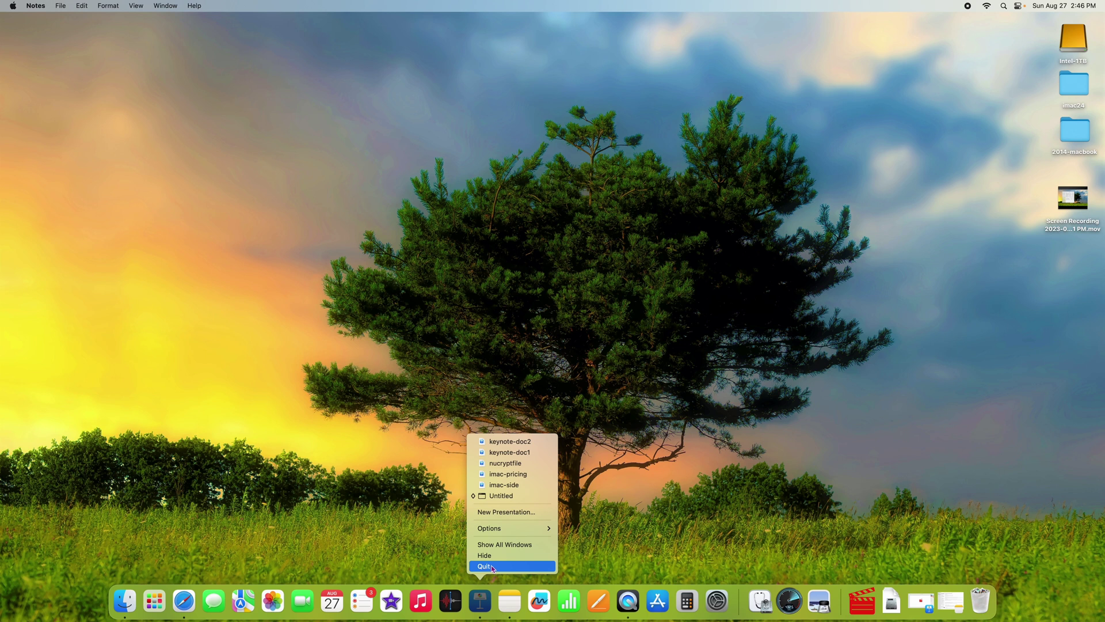
click(354, 513)
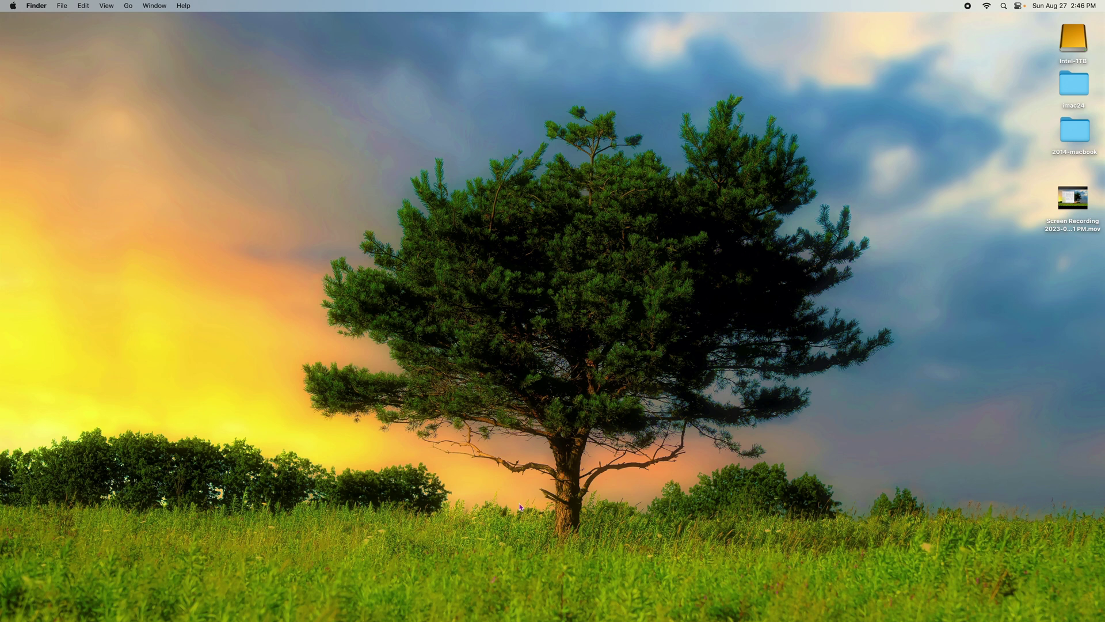
mouse_move(444, 611)
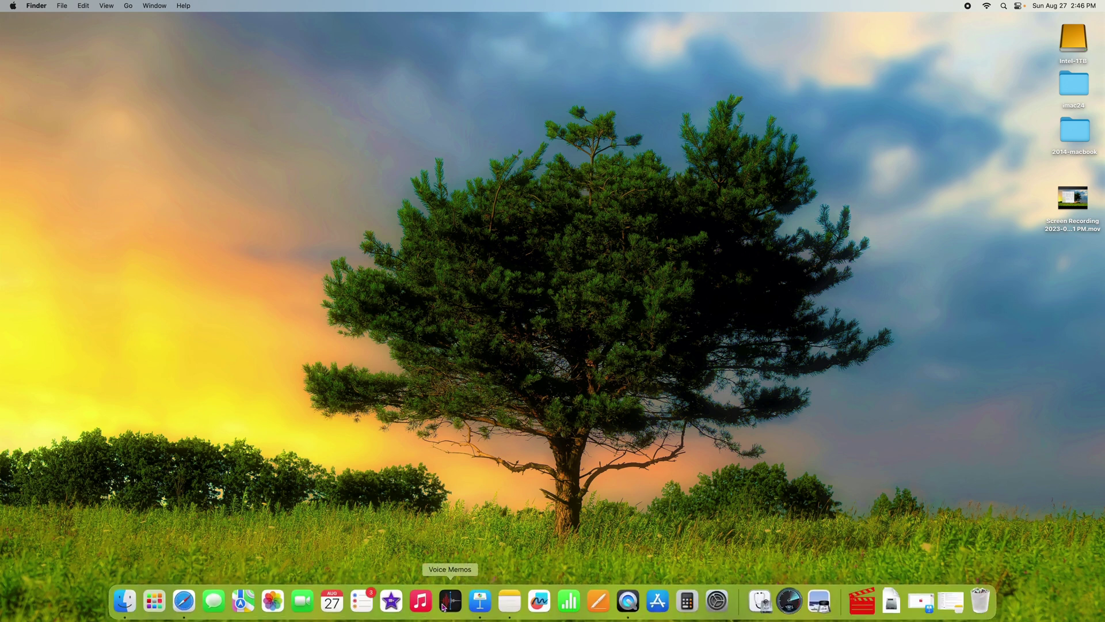
right_click(481, 606)
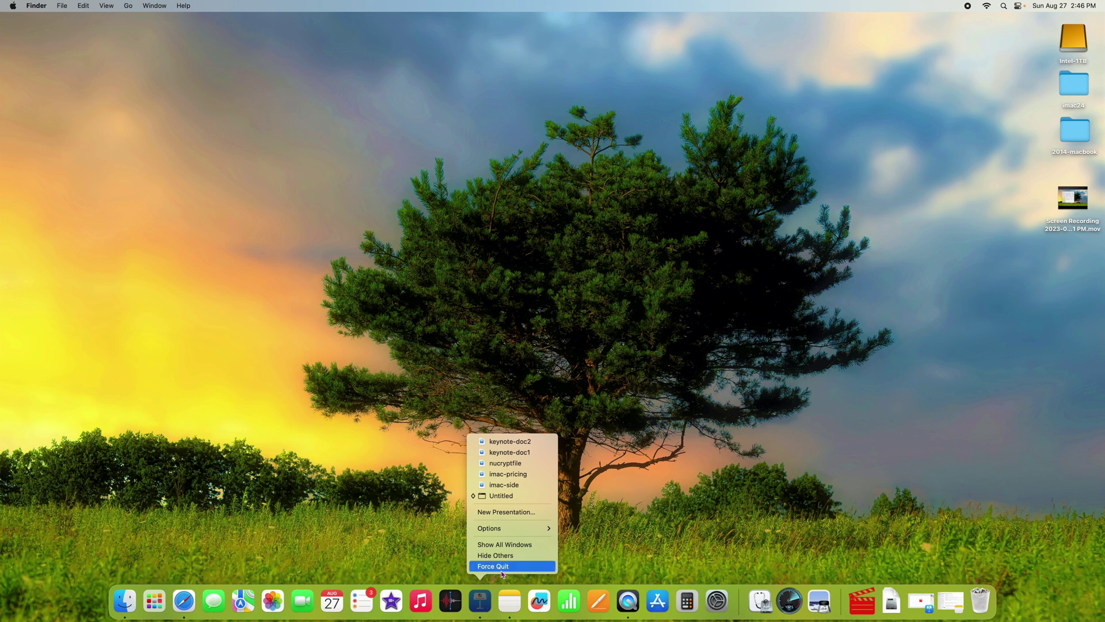
key(alt)
key(alt)
click(343, 502)
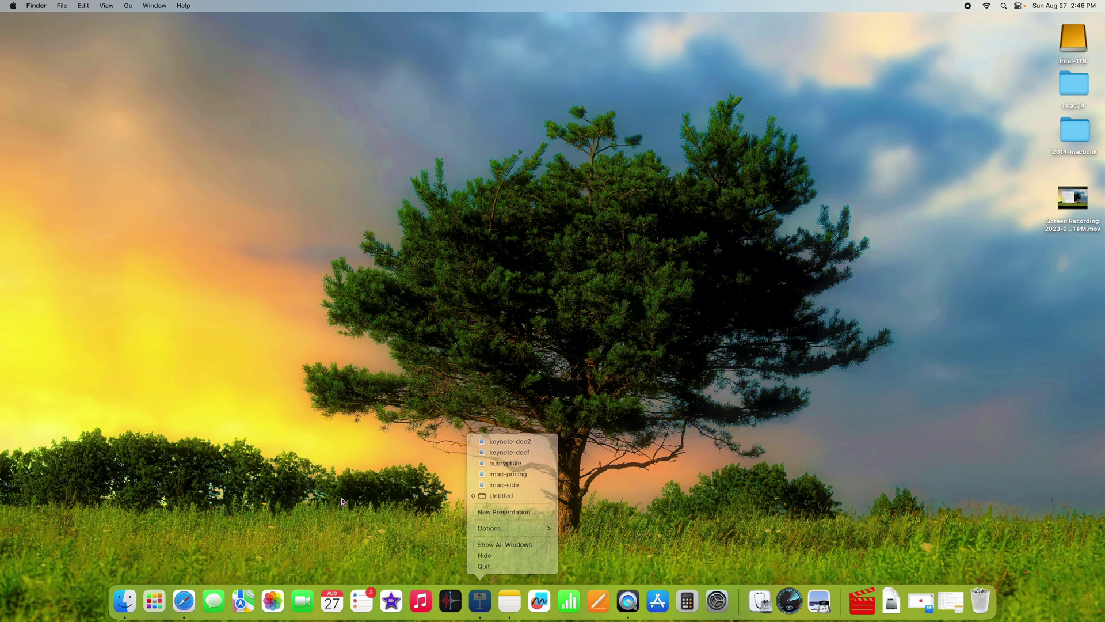